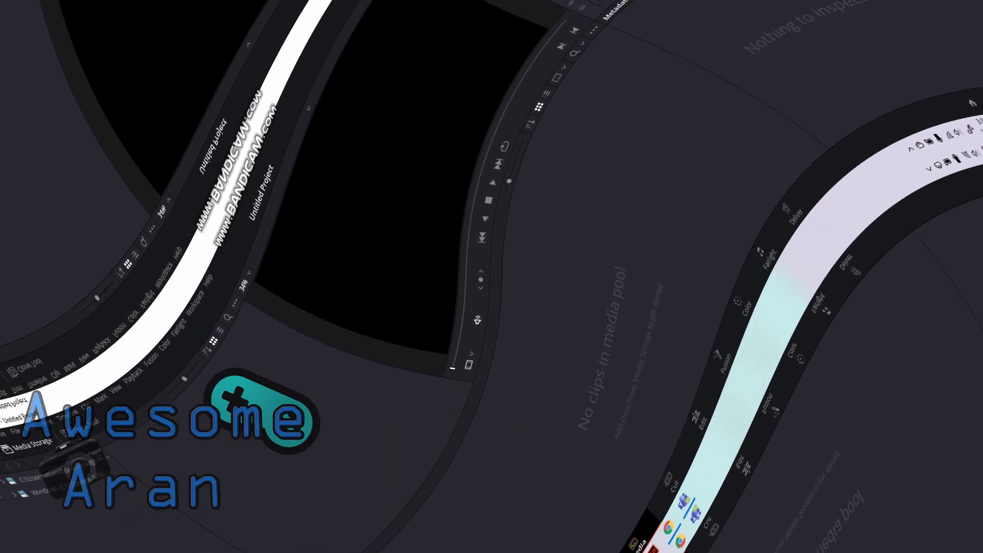
# View the Cut page briefly and switch to the Edit page
pyautogui.moveTo(535, 232); pyautogui.dragTo(439, 232)
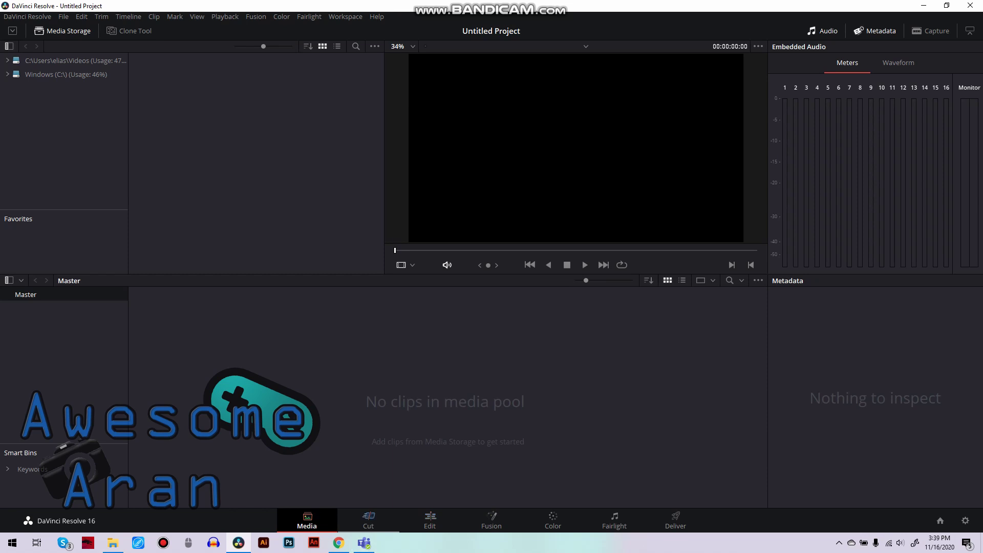
pyautogui.click(368, 520)
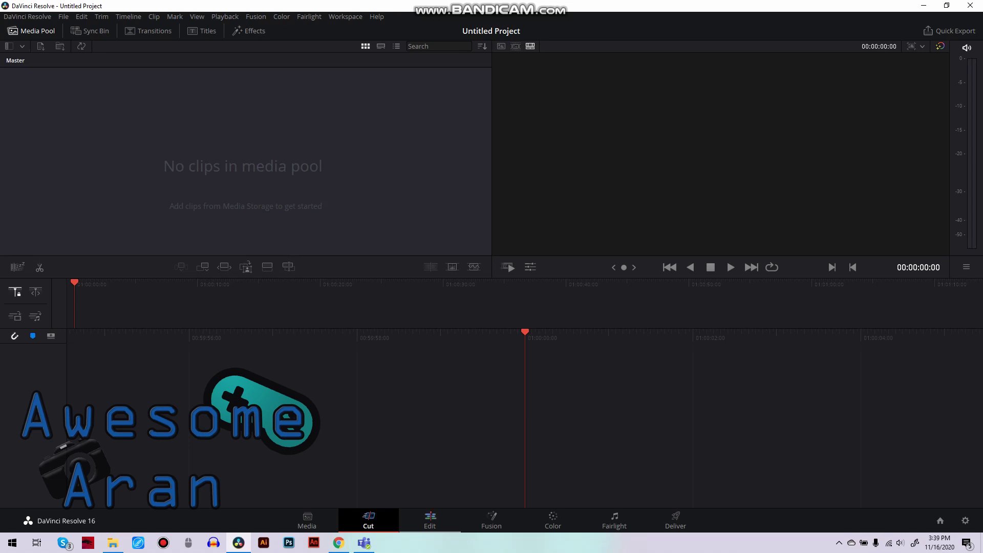
pyautogui.hotkey('shift', '4')
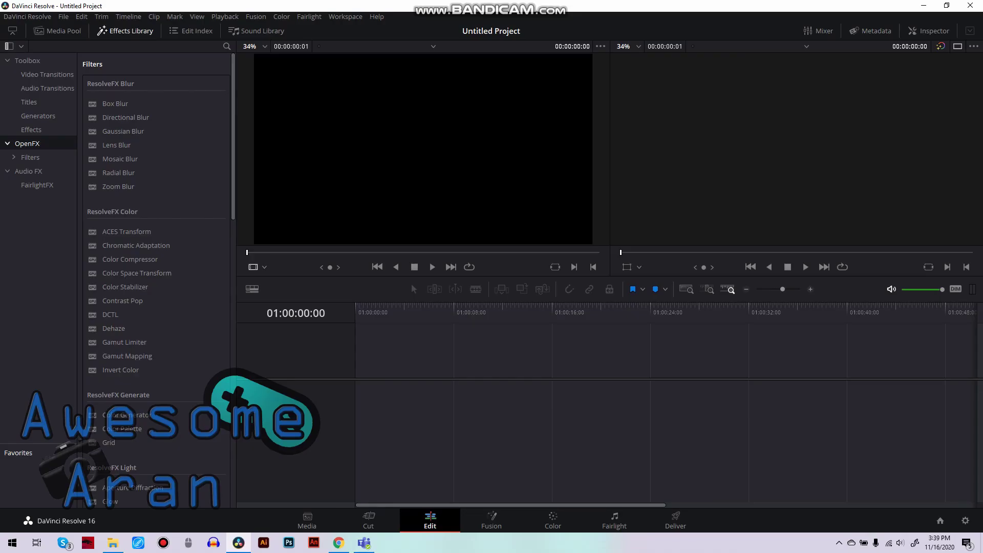
pyautogui.click(264, 267)
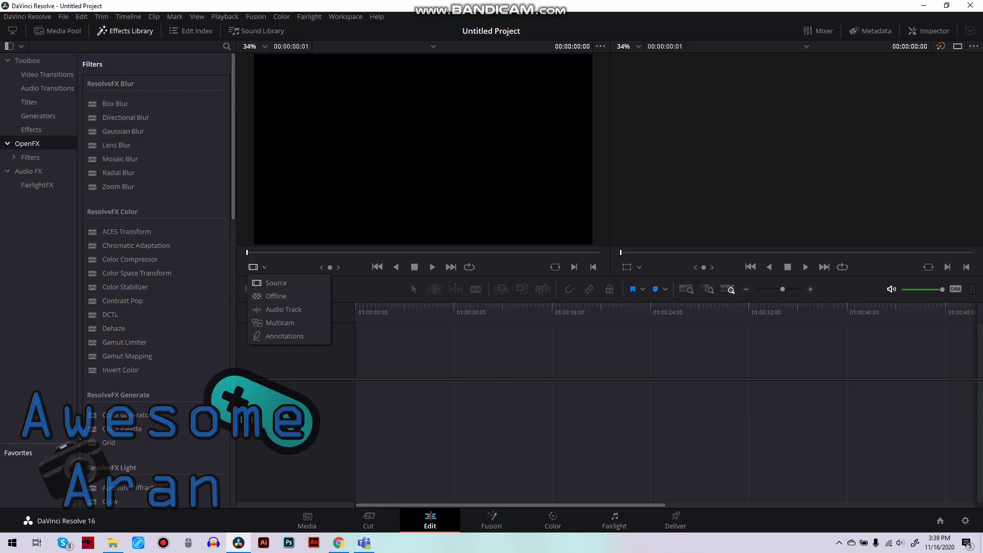
pyautogui.click(264, 267)
pyautogui.click(626, 267)
pyautogui.click(627, 267)
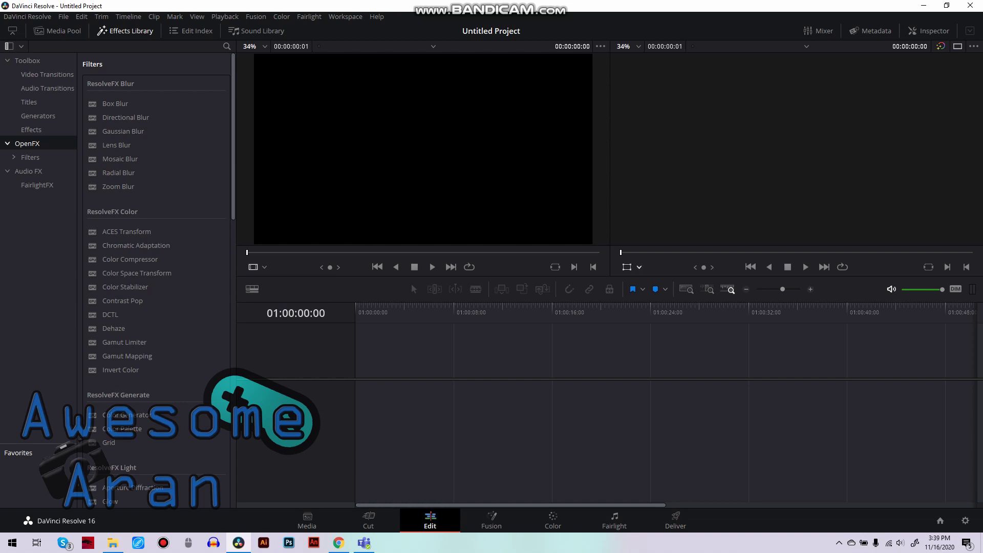
pyautogui.click(638, 267)
pyautogui.click(639, 267)
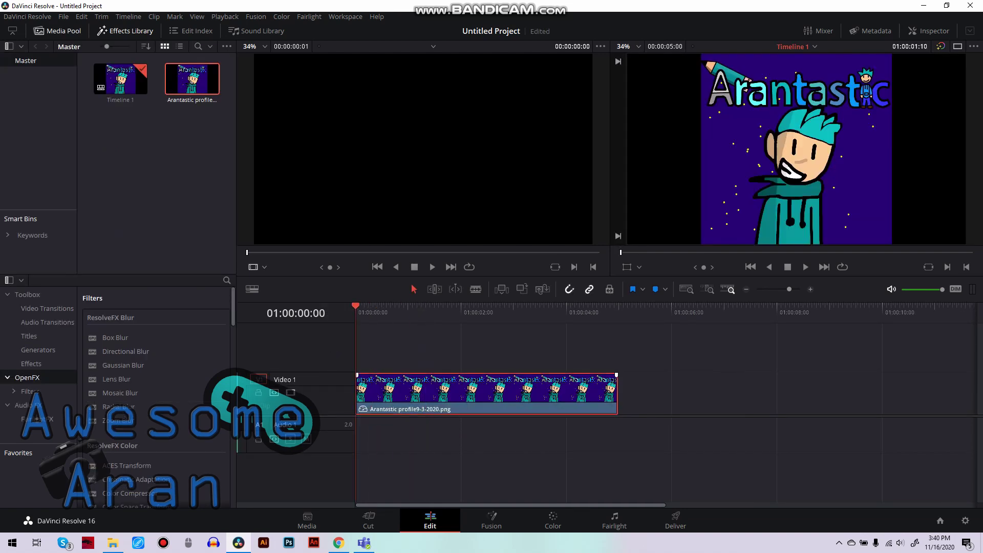
# Scale the Arantastic image clip down uniformly with the Transform overlay to a zoom of about 0.712
pyautogui.click(627, 266)
pyautogui.moveTo(700, 244); pyautogui.dragTo(665, 281)
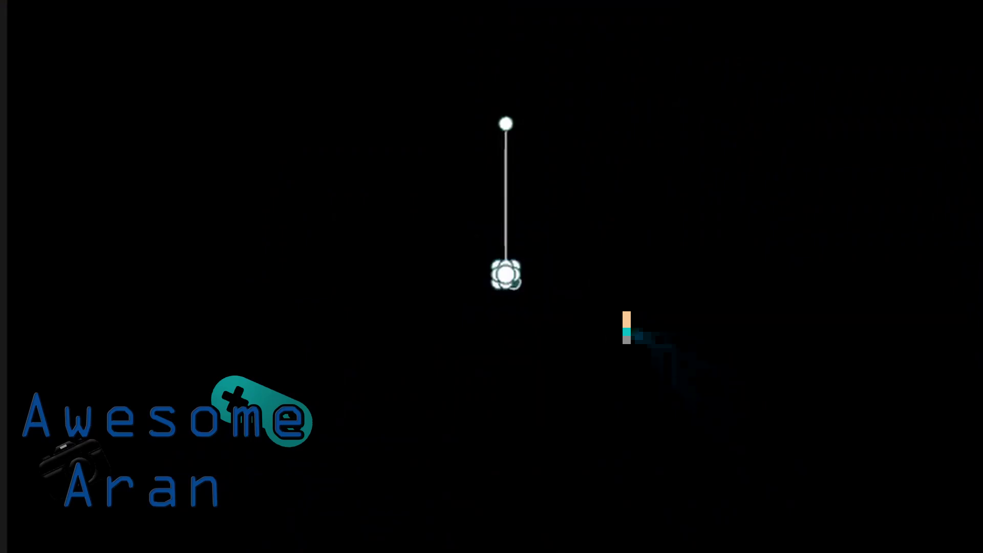
pyautogui.click(639, 266)
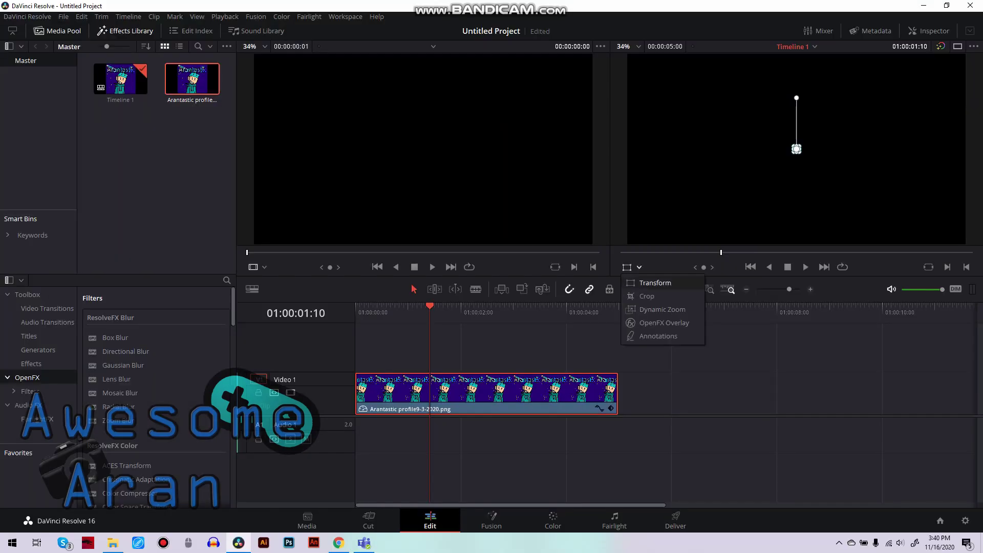
pyautogui.click(647, 296)
pyautogui.click(639, 267)
pyautogui.click(655, 283)
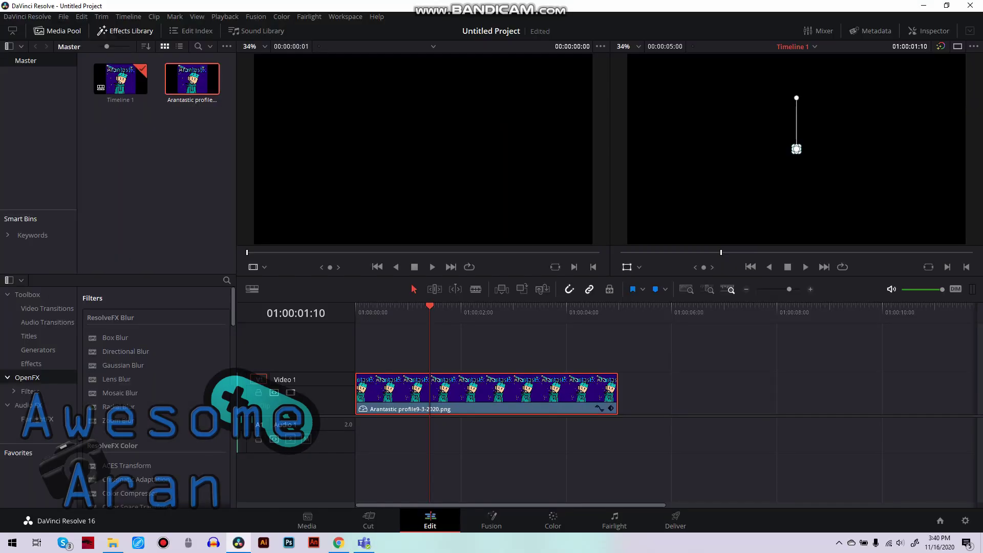
pyautogui.moveTo(793, 152); pyautogui.dragTo(728, 216)
# Try cropping the image clip down to its Arantastic title strip, and undo both crop changes
pyautogui.click(639, 266)
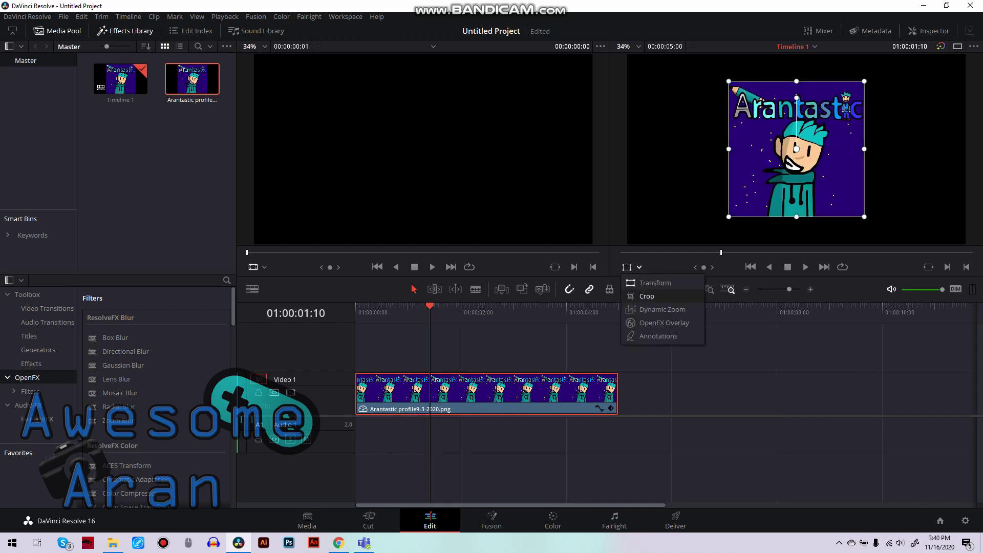
pyautogui.click(647, 296)
pyautogui.moveTo(864, 216); pyautogui.dragTo(757, 112)
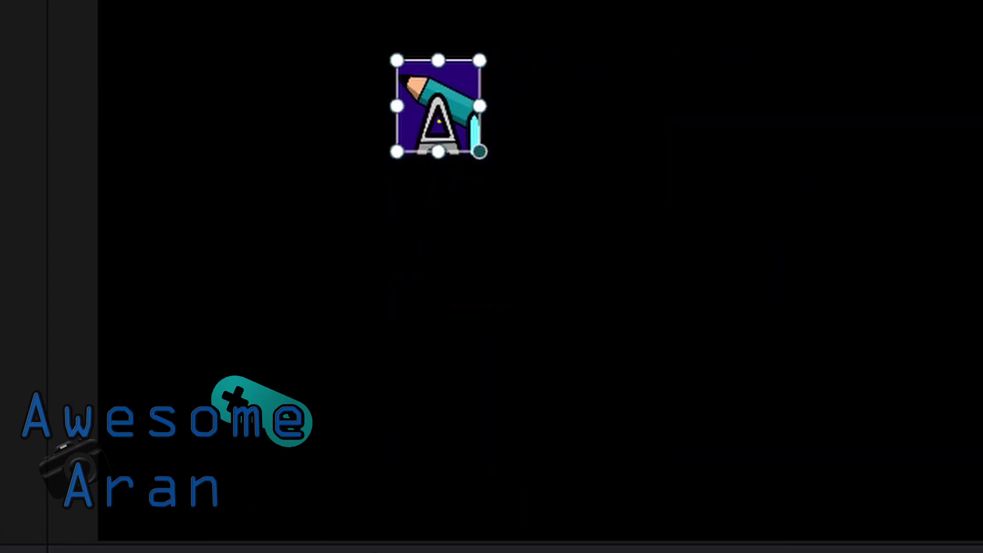
pyautogui.moveTo(479, 152); pyautogui.dragTo(795, 173)
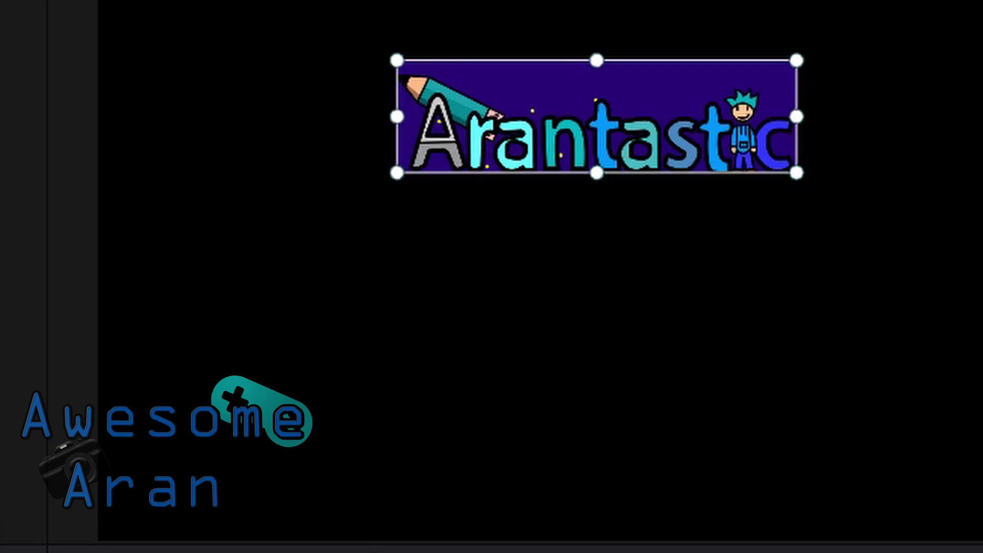
pyautogui.hotkey('ctrl', 'z')
pyautogui.hotkey('ctrl', 'z')
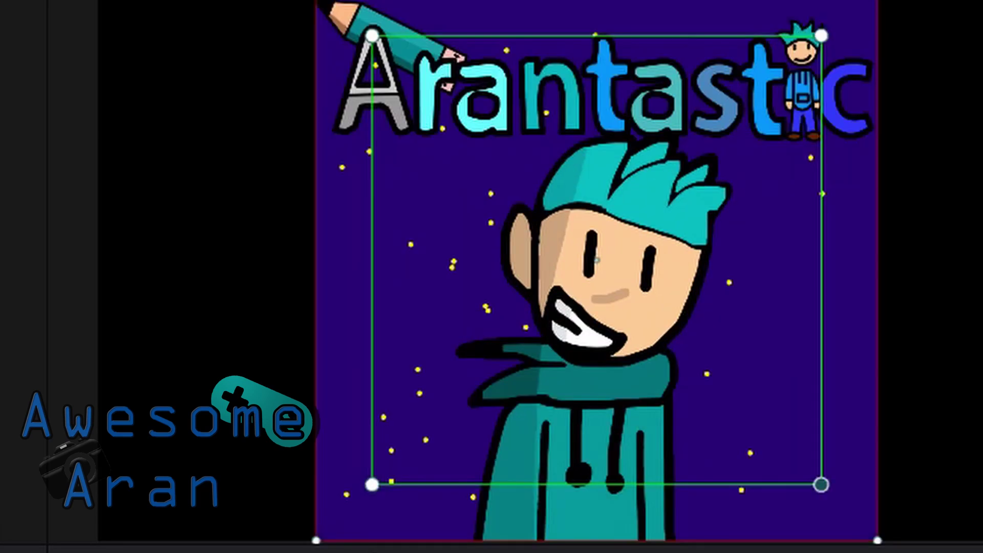
# Shrink the green Dynamic Zoom frame around the image's centre to about half its size
pyautogui.moveTo(821, 484); pyautogui.dragTo(712, 377)
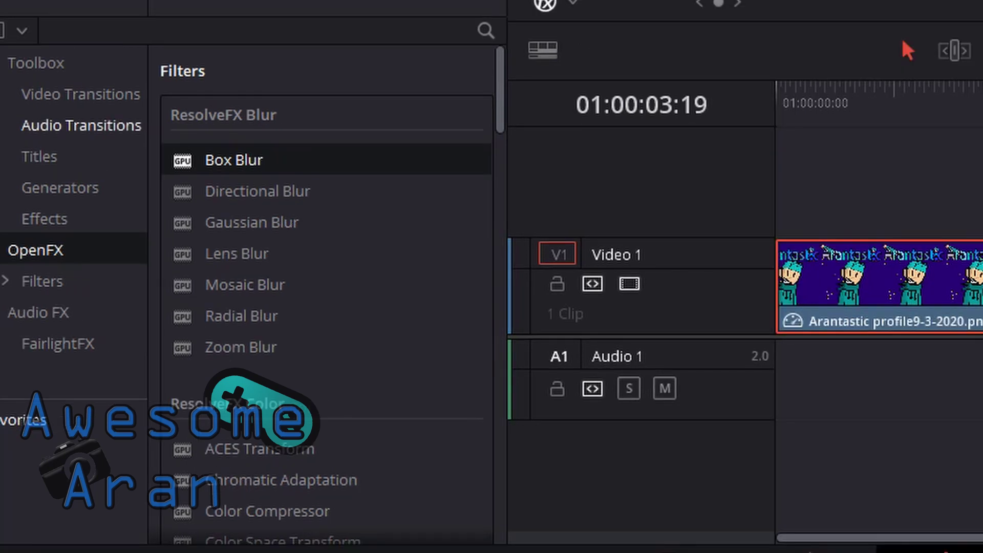
# Try the Lens Blur filter on the Arantastic clip and decline the offer to buy the Studio version
pyautogui.click(81, 95)
pyautogui.click(36, 251)
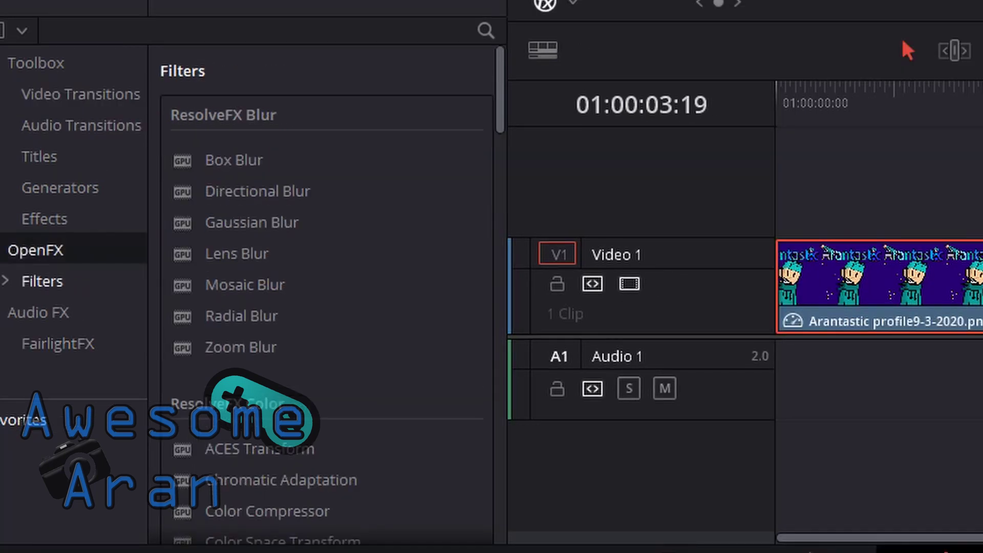
pyautogui.click(52, 281)
pyautogui.scroll(-4, 307, 223)
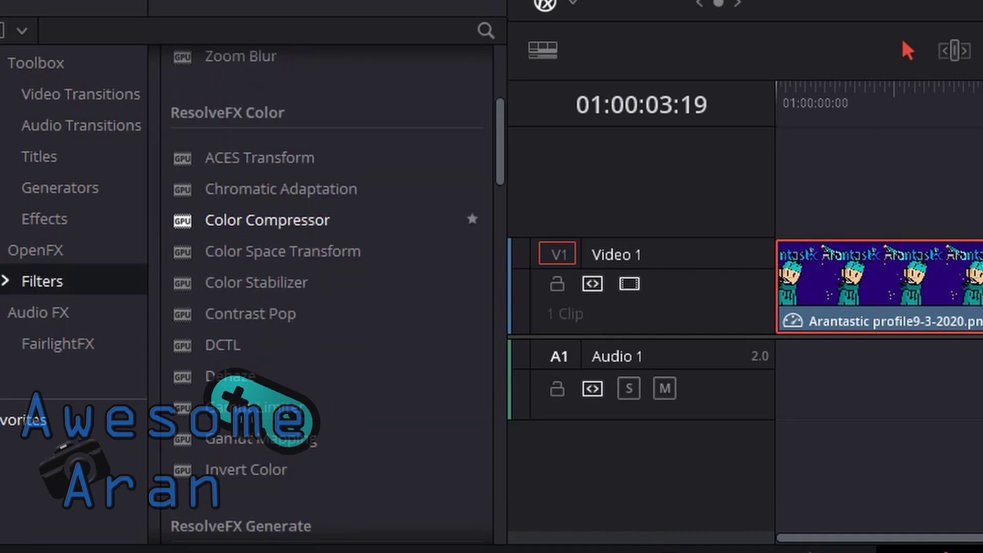
pyautogui.scroll(-3, 266, 220)
pyautogui.scroll(-3, 266, 215)
pyautogui.scroll(9, 266, 204)
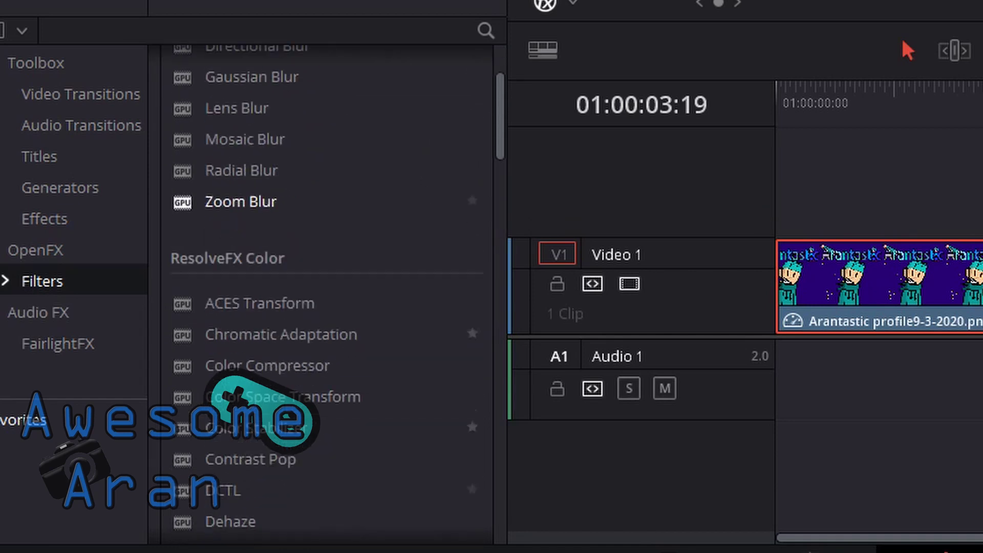
pyautogui.scroll(3, 256, 199)
pyautogui.scroll(-3, 256, 187)
pyautogui.moveTo(245, 108); pyautogui.dragTo(870, 286)
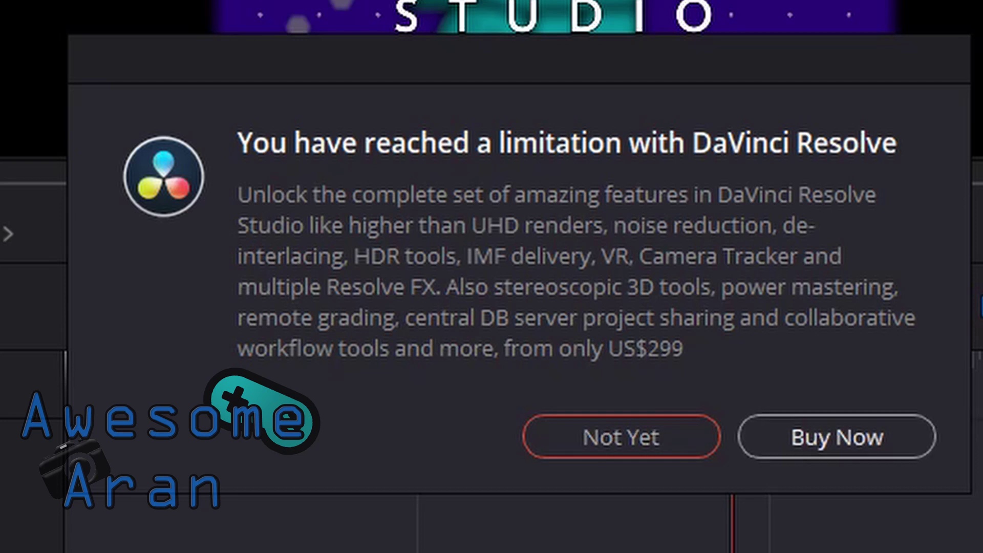
pyautogui.click(620, 436)
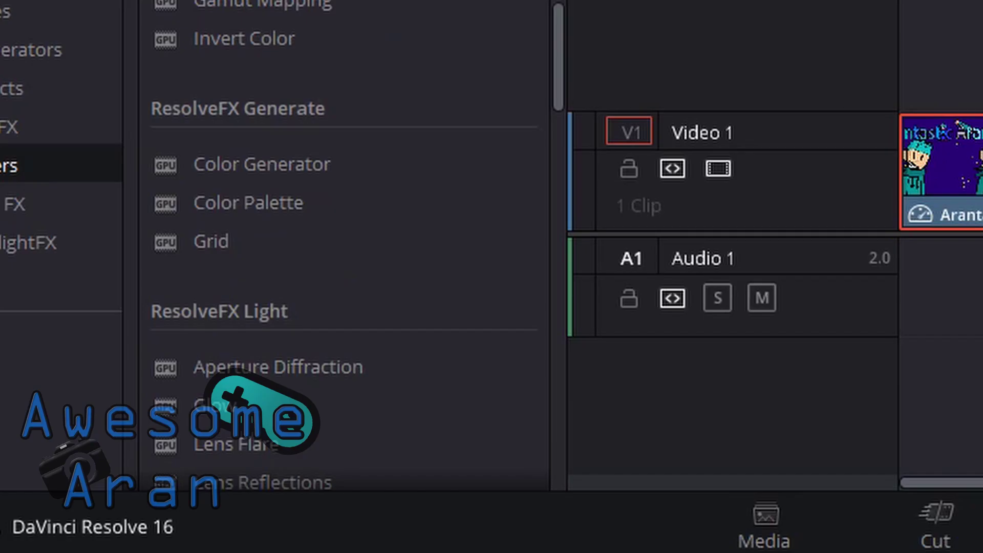
# Apply the Waviness filter from ResolveFX Warp to the Arantastic clip and preview it in playback
pyautogui.scroll(-15, 338, 133)
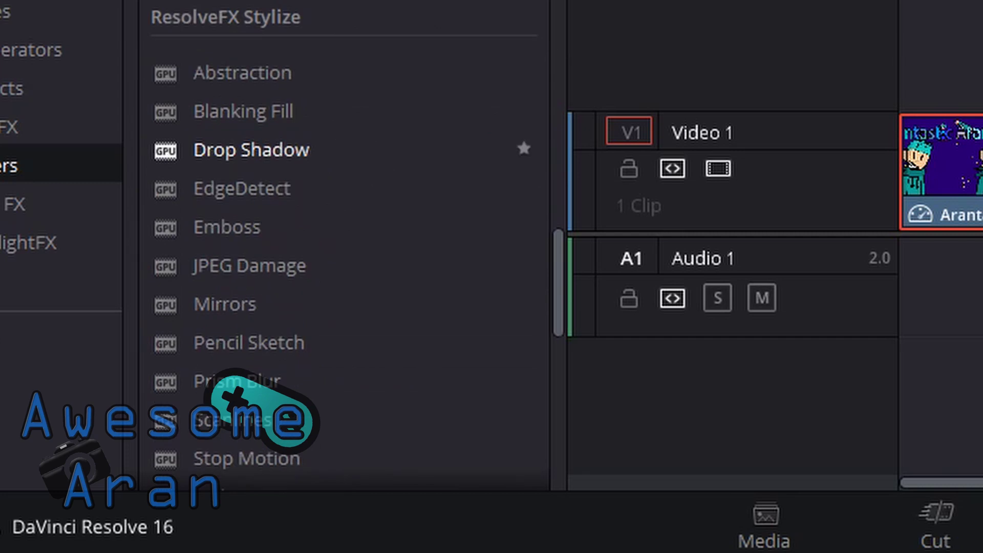
pyautogui.scroll(-8, 338, 256)
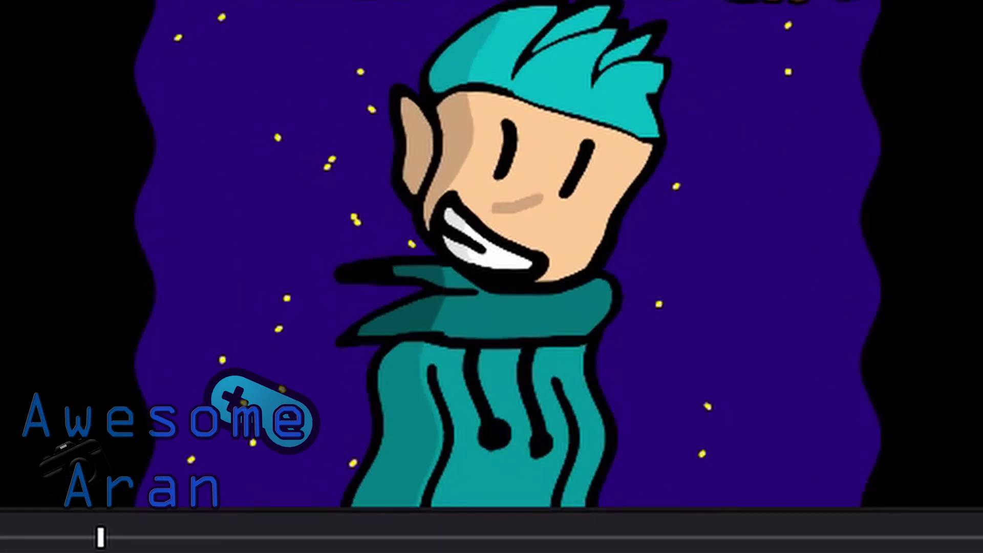
pyautogui.press('space')
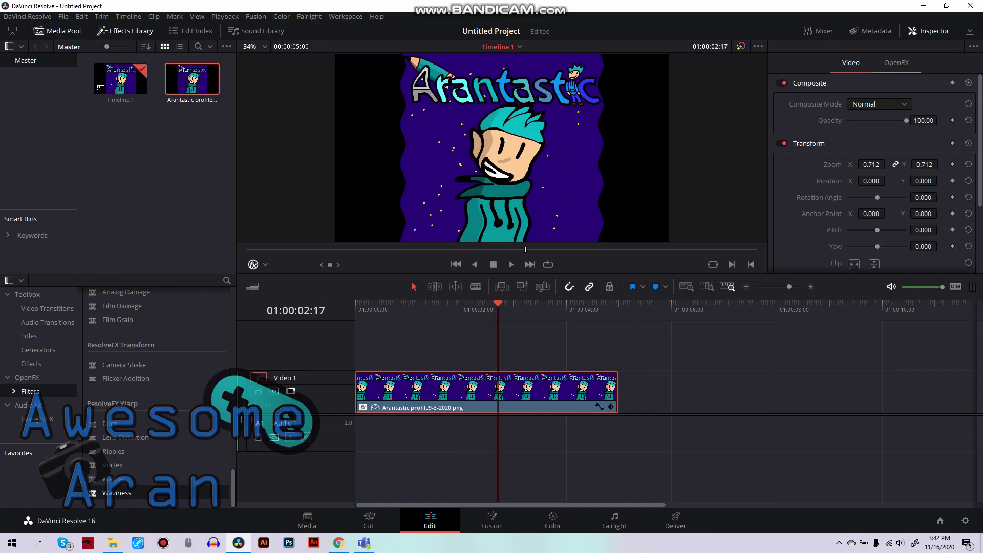
# Remove the Waviness effect from the Arantastic clip
pyautogui.click(896, 63)
pyautogui.click(943, 83)
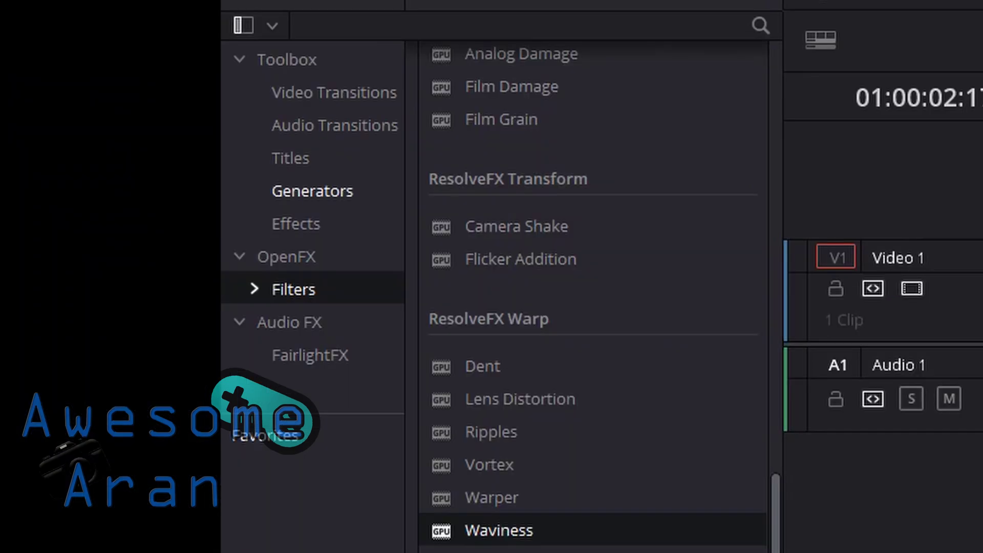
# Add a Solid Color generator on Video 2 above the image clip and set its color to bright light blue
pyautogui.click(312, 191)
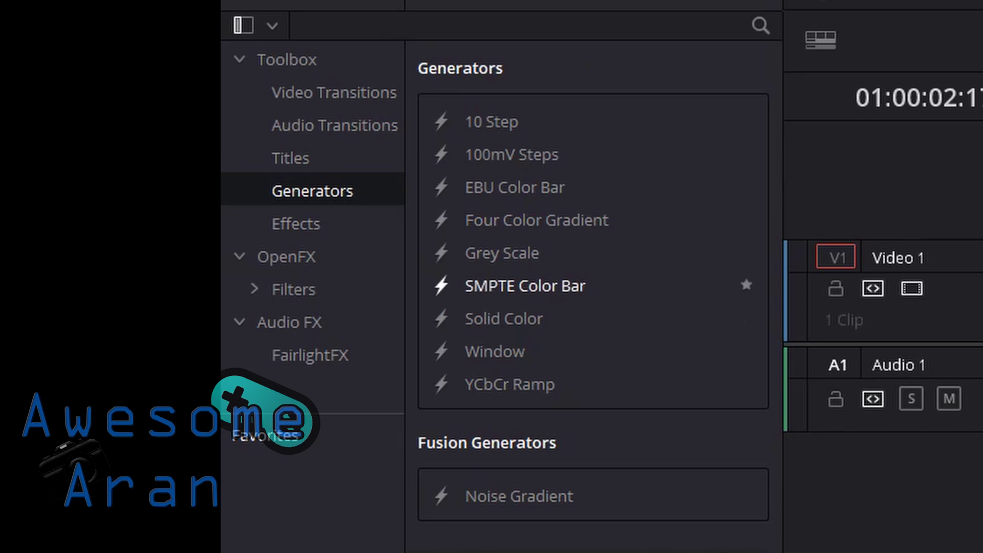
pyautogui.moveTo(503, 318); pyautogui.dragTo(612, 290)
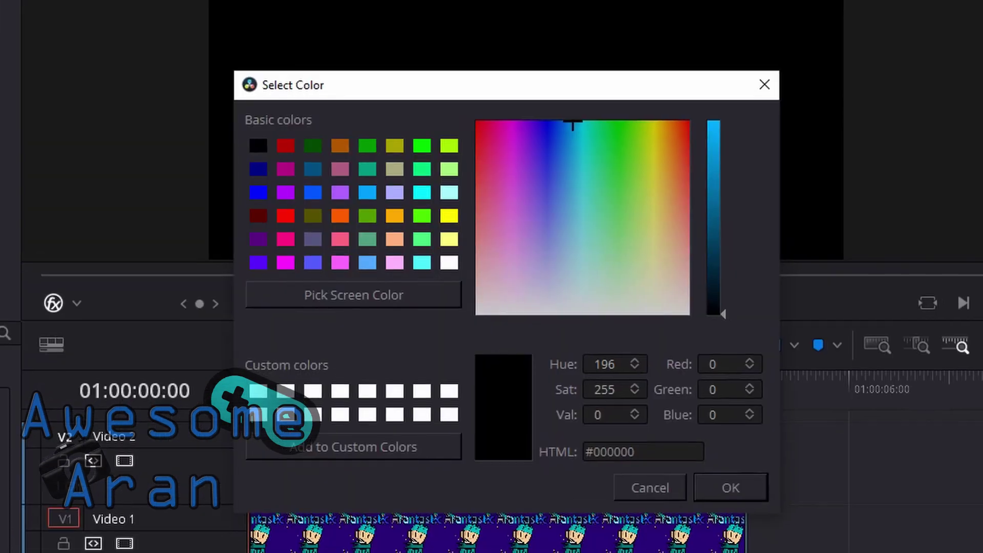
pyautogui.moveTo(572, 121); pyautogui.dragTo(575, 121)
pyautogui.moveTo(722, 314); pyautogui.dragTo(722, 122)
pyautogui.click(730, 487)
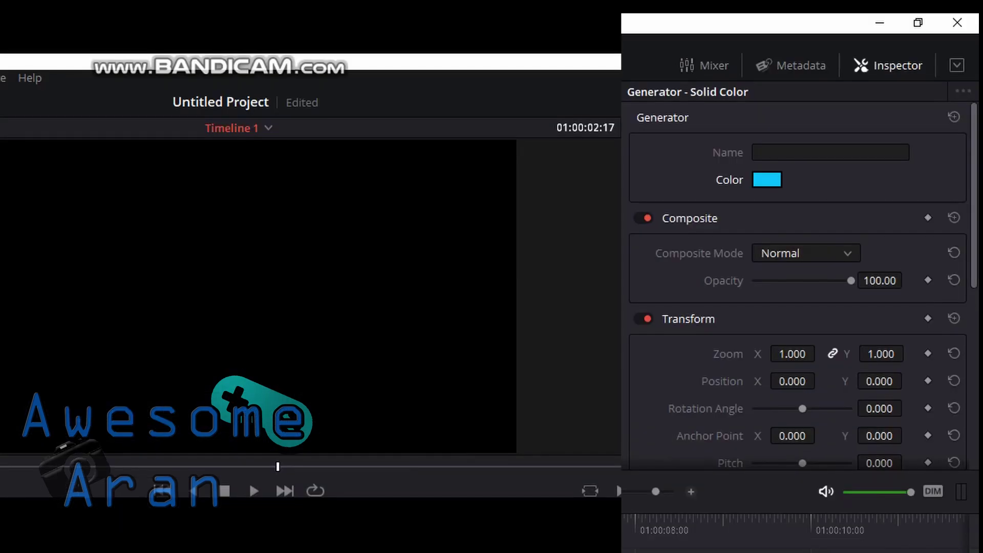
# Set the Solid Color's opacity to 72.17 and move it off the picture to about X -2330.68, Y 20.599
pyautogui.moveTo(850, 281); pyautogui.dragTo(823, 280)
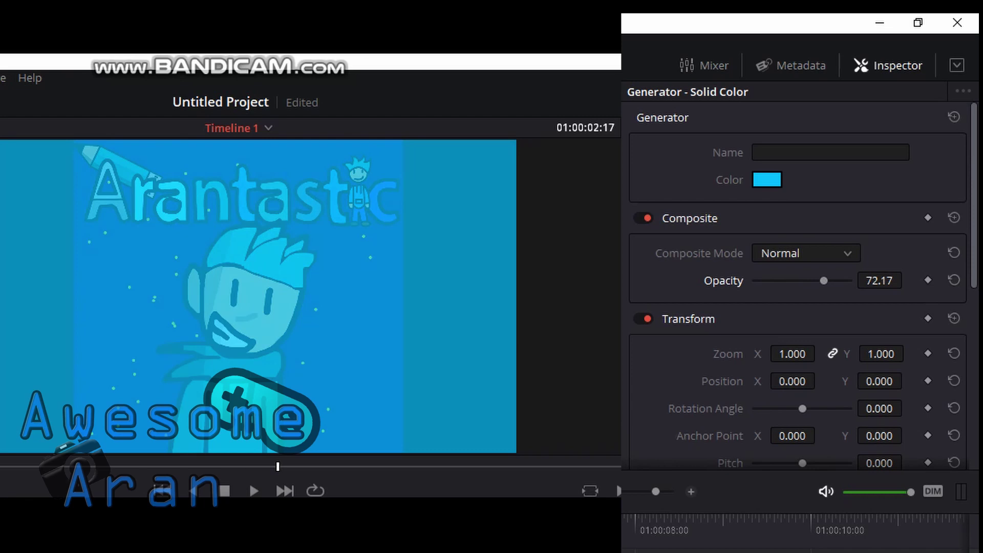
pyautogui.moveTo(502, 147); pyautogui.dragTo(97, 144)
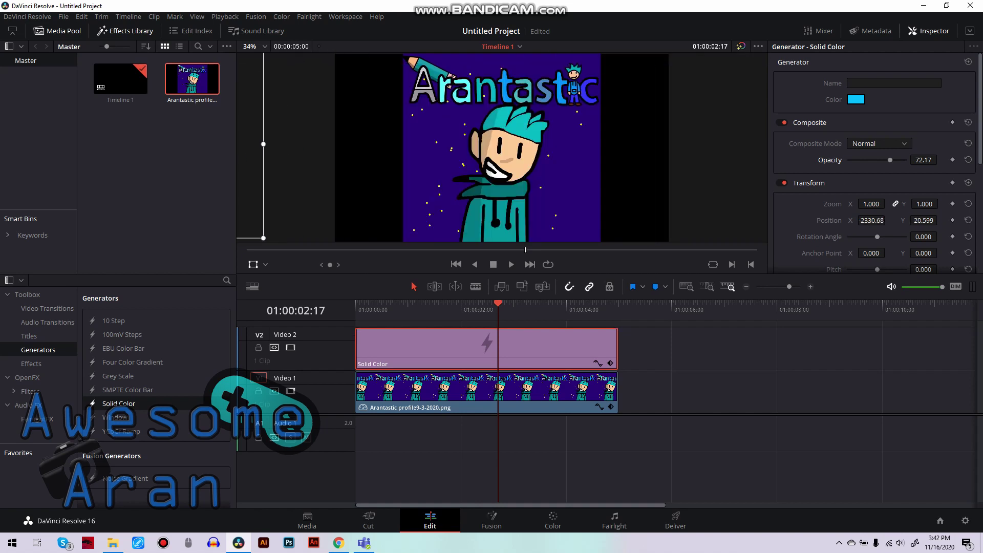
# Delete the Solid Color generator and the Arantastic image clip from the timeline
pyautogui.press('Delete')
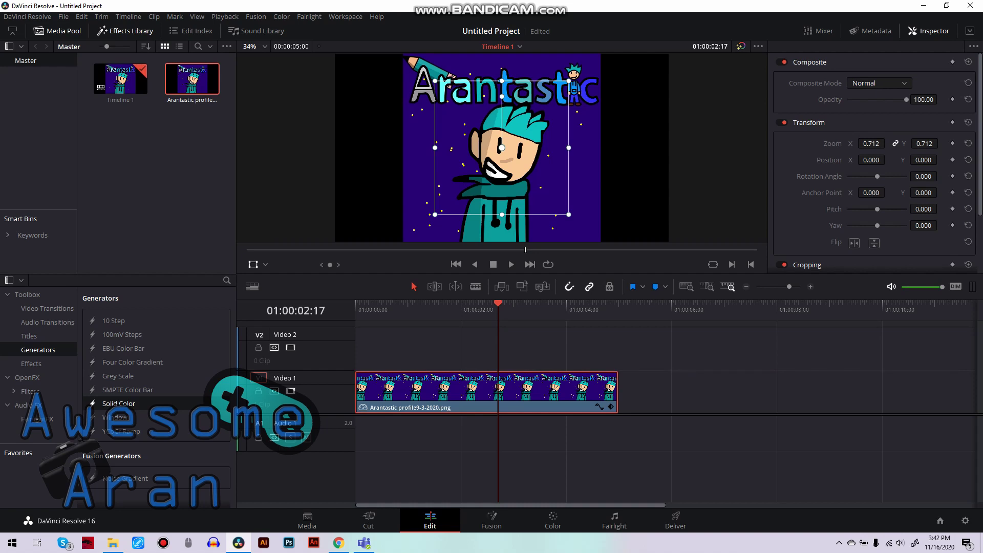
pyautogui.press('Delete')
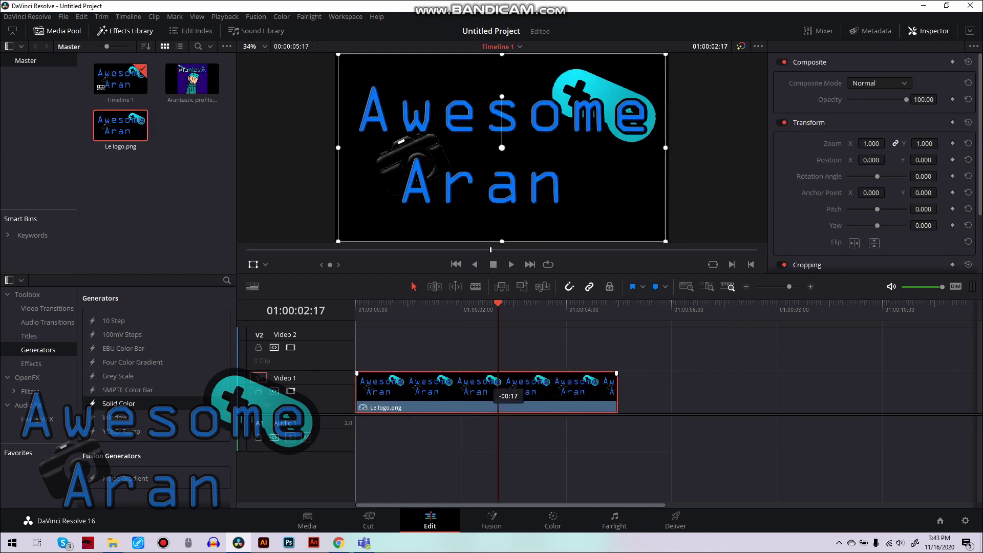
# Go to the first frame and shift the Le logo.png clip slightly sideways to position X 8.826
pyautogui.press('Home')
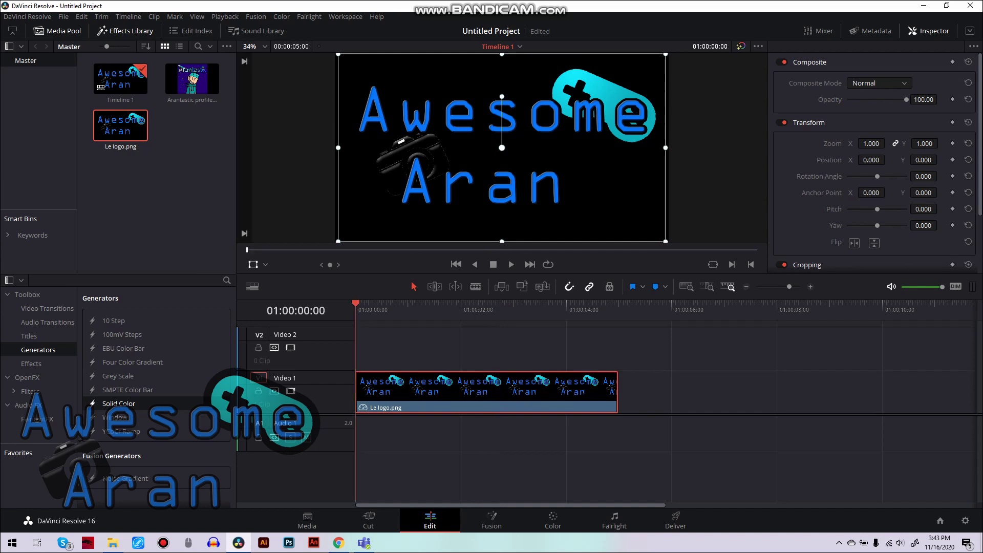
pyautogui.moveTo(501, 148)
pyautogui.mouseDown()
pyautogui.moveTo(550, 175)
pyautogui.moveTo(546, 163)
pyautogui.moveTo(456, 159)
pyautogui.moveTo(509, 135)
pyautogui.moveTo(495, 139)
pyautogui.moveTo(506, 158)
pyautogui.moveTo(495, 142)
pyautogui.moveTo(503, 147)
pyautogui.mouseUp()
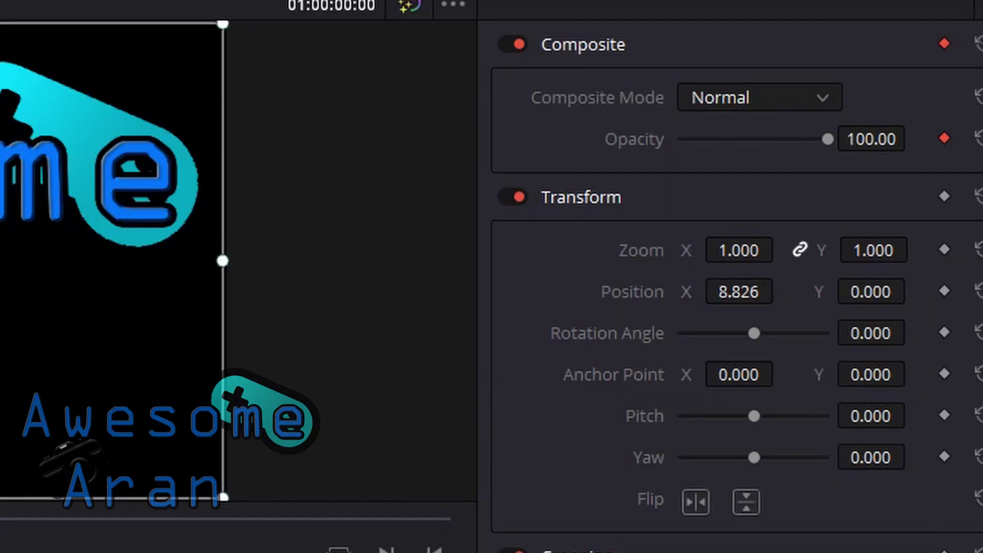
# Set the opacity keyframe at the first frame of the Le logo.png clip to 0
pyautogui.moveTo(356, 304); pyautogui.dragTo(598, 304)
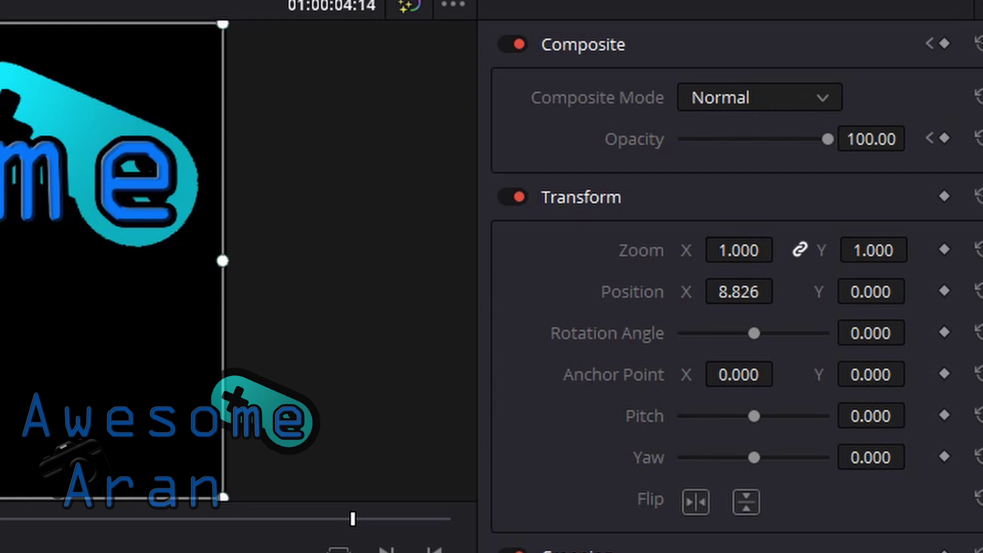
pyautogui.press('Home')
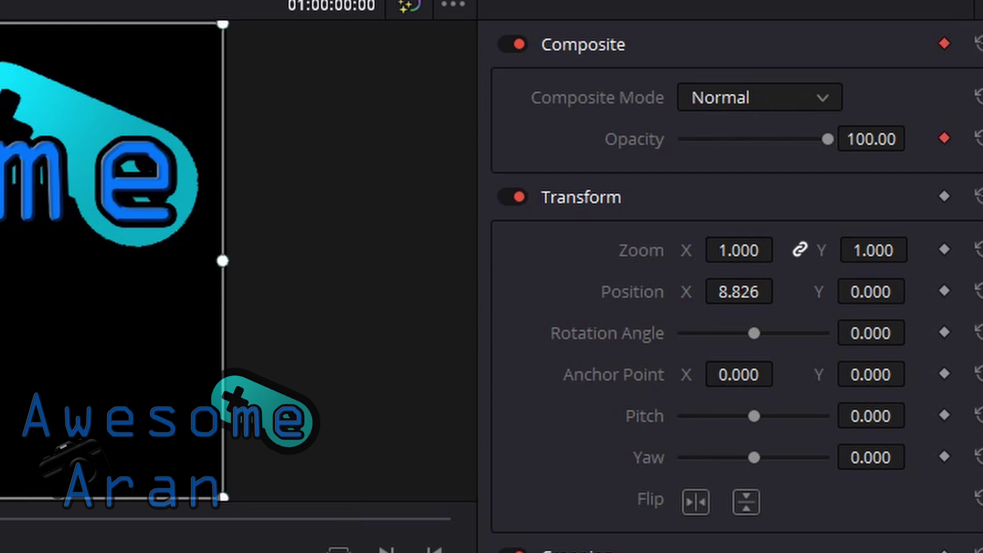
pyautogui.moveTo(827, 138); pyautogui.dragTo(678, 139)
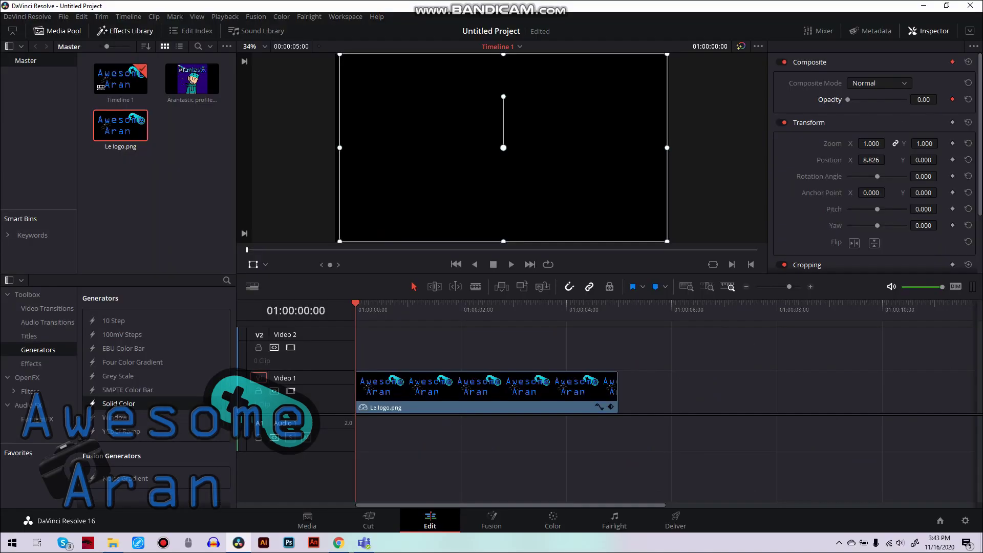
# Preview the Le logo.png clip's opacity fade by scrubbing to frame 13 and playing the timeline from the first frame
pyautogui.moveTo(355, 304); pyautogui.dragTo(384, 304)
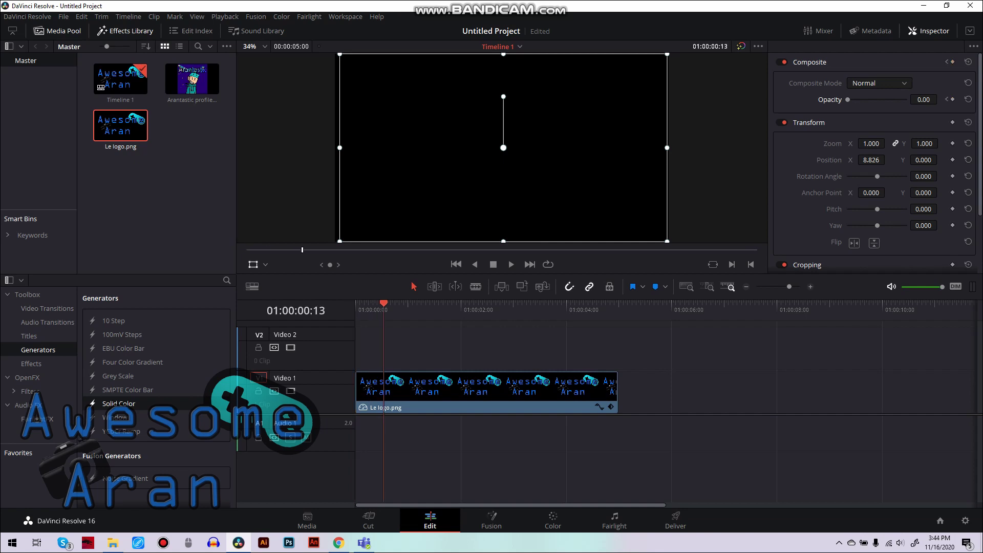
pyautogui.press('Home')
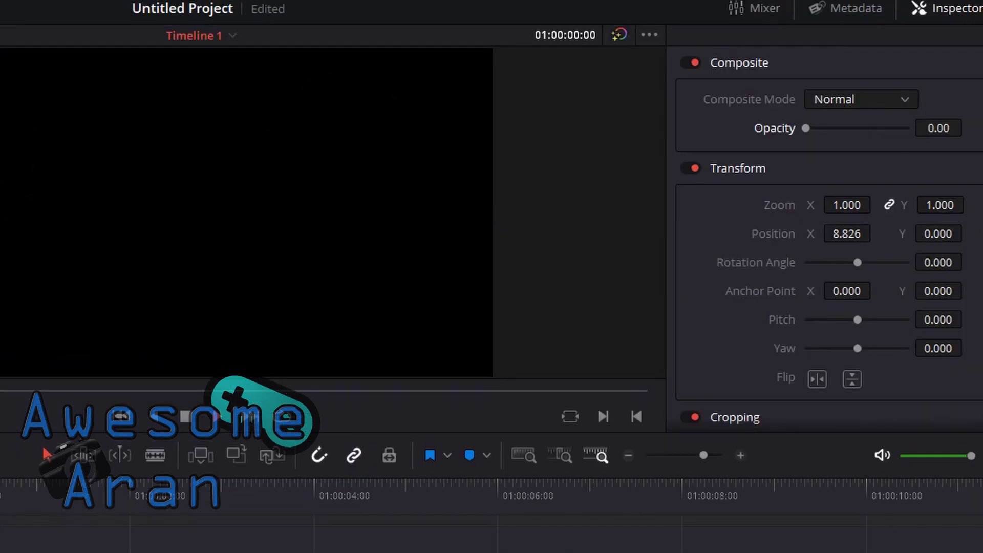
pyautogui.press('space')
pyautogui.press('space')
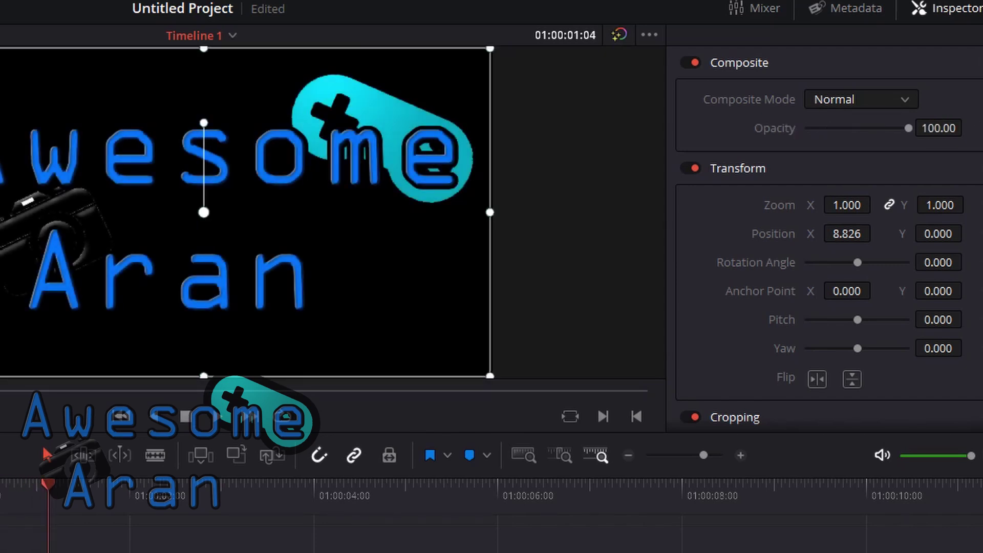
pyautogui.press('Home')
pyautogui.press('space')
# Move the Le logo.png clip to about X -111.794, Y -94.169 and scale it down from a corner
pyautogui.scroll(-3, 824, 235)
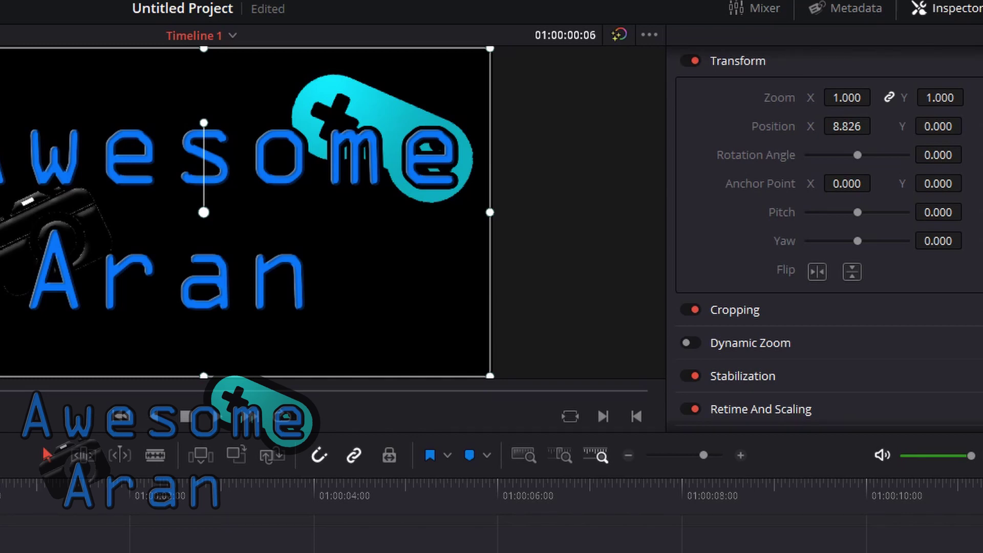
pyautogui.moveTo(204, 212); pyautogui.dragTo(167, 240)
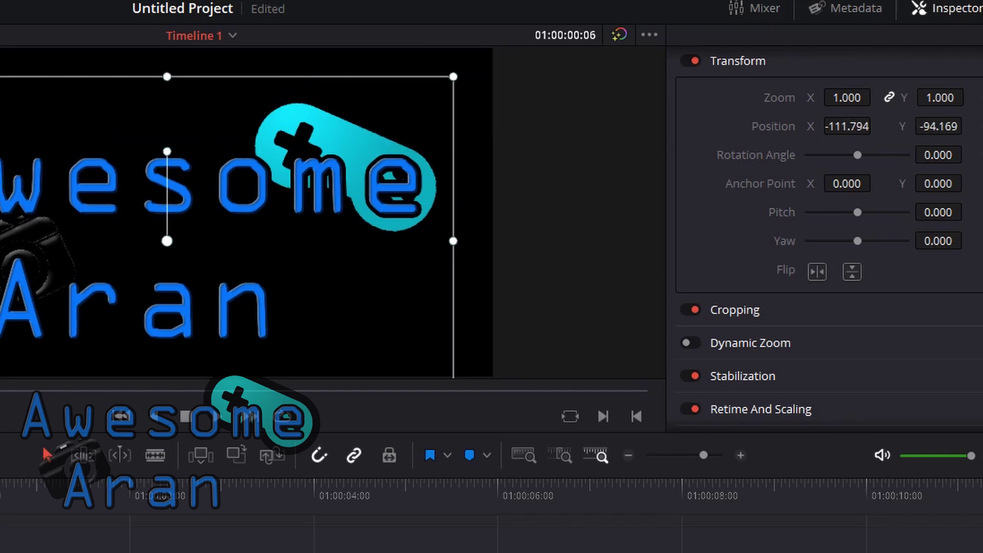
pyautogui.moveTo(453, 76); pyautogui.dragTo(317, 155)
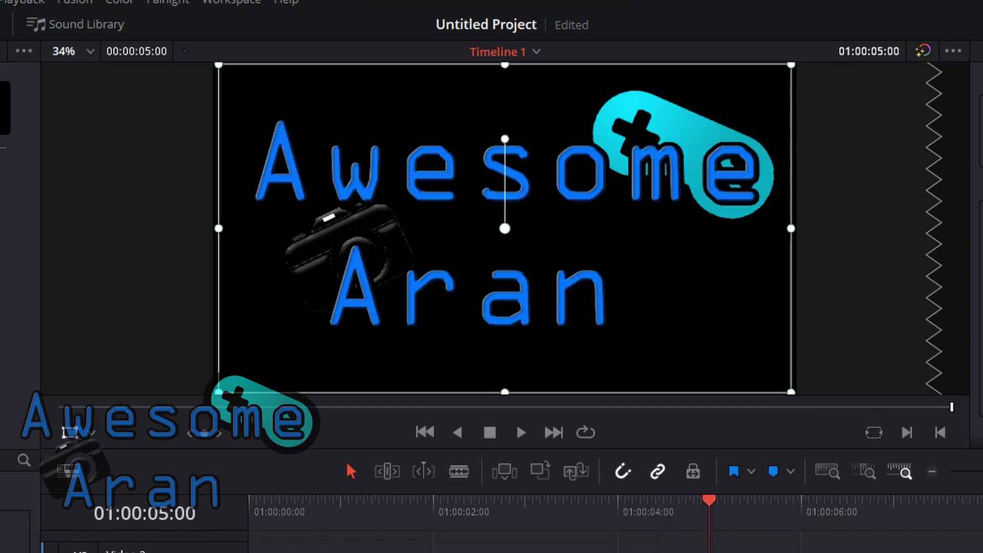
# Add a Text+ title on Video 2 above the logo clip, and scale the logo clip down slightly with the playhead at 01:00:01:12
pyautogui.press('Home')
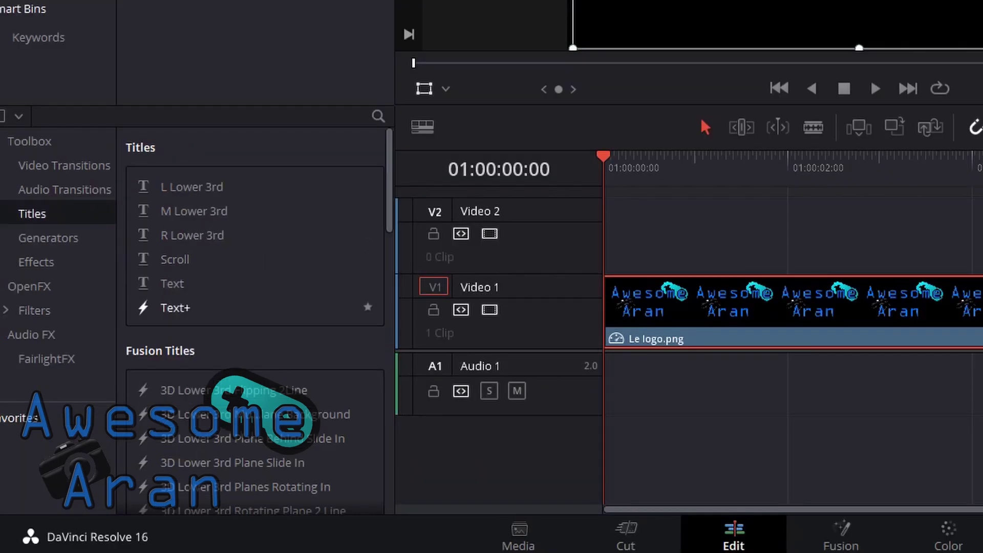
pyautogui.moveTo(175, 308); pyautogui.dragTo(606, 235)
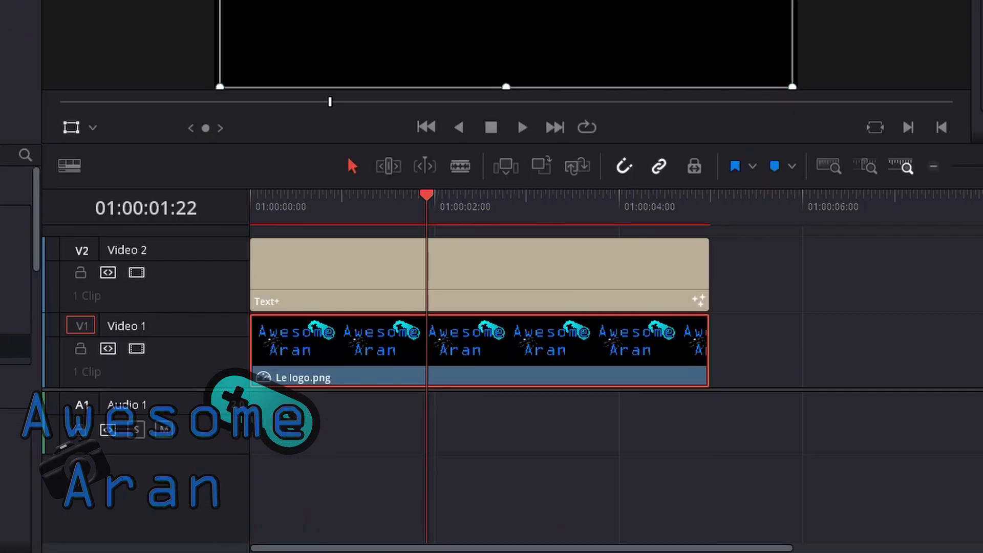
pyautogui.click(630, 160)
pyautogui.moveTo(277, 195); pyautogui.dragTo(388, 195)
pyautogui.moveTo(792, 87); pyautogui.dragTo(757, 67)
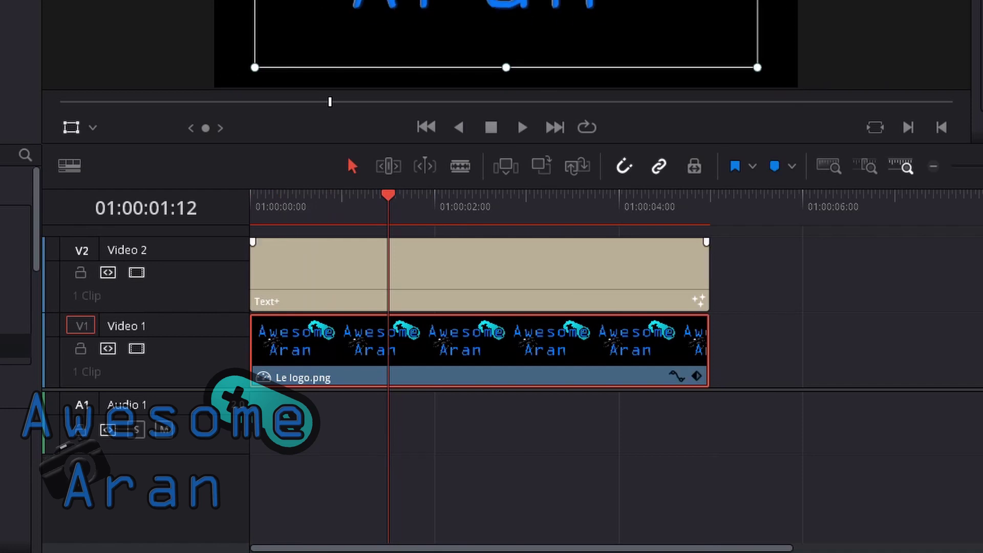
# Change the Text+ title's text to 69, scale it down to under half size and place it over the word Aran
pyautogui.click(479, 274)
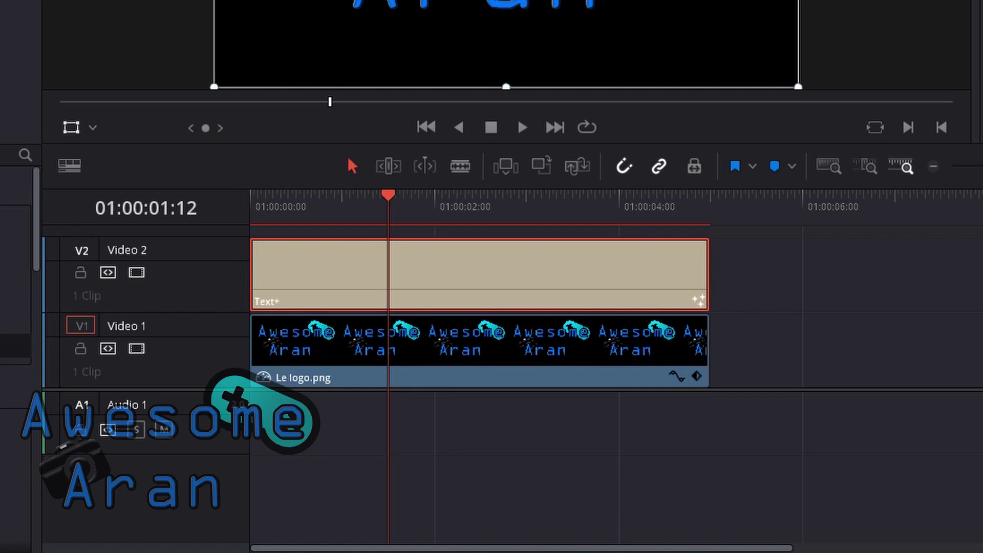
pyautogui.write('FUCKIN HELL')
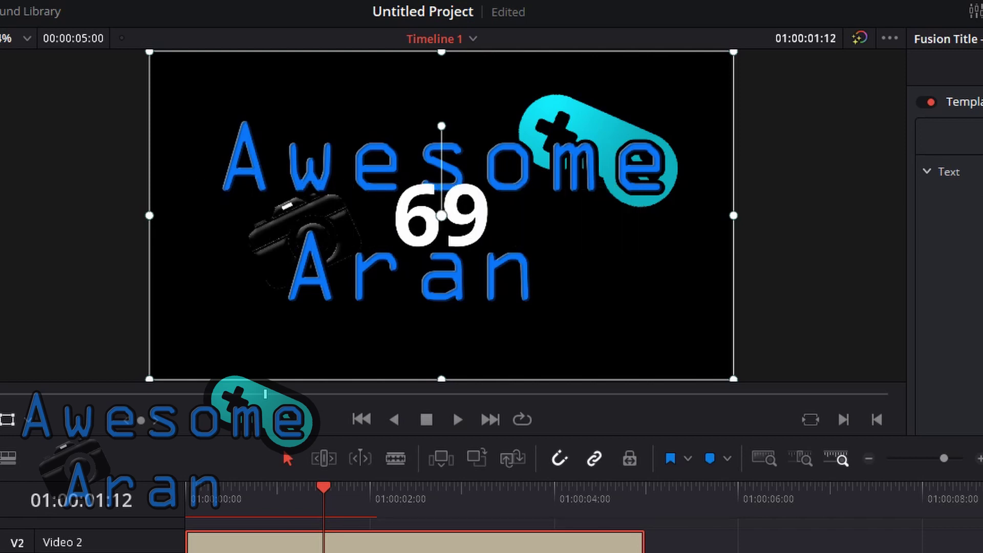
pyautogui.moveTo(441, 215); pyautogui.dragTo(619, 276)
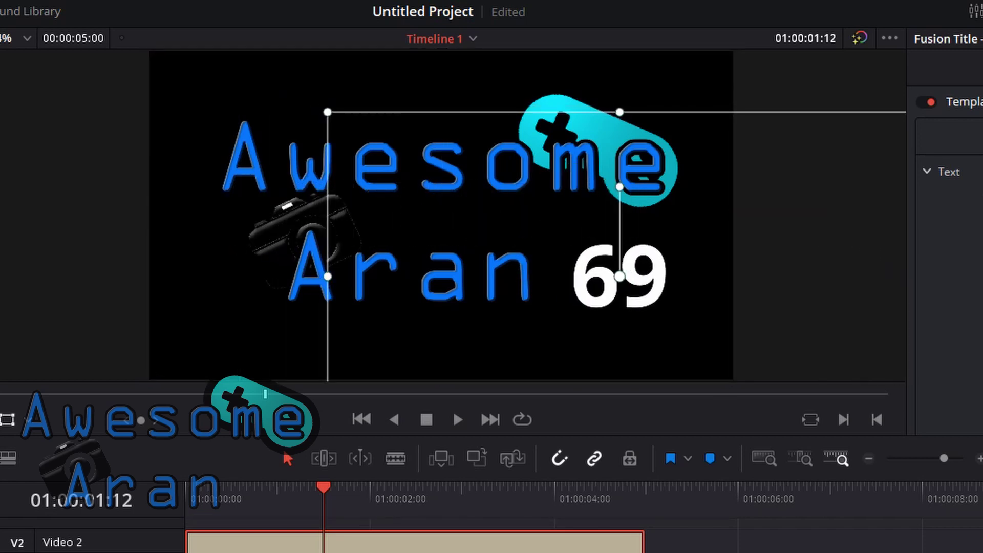
pyautogui.moveTo(327, 112); pyautogui.dragTo(502, 211)
pyautogui.moveTo(619, 276); pyautogui.dragTo(406, 255)
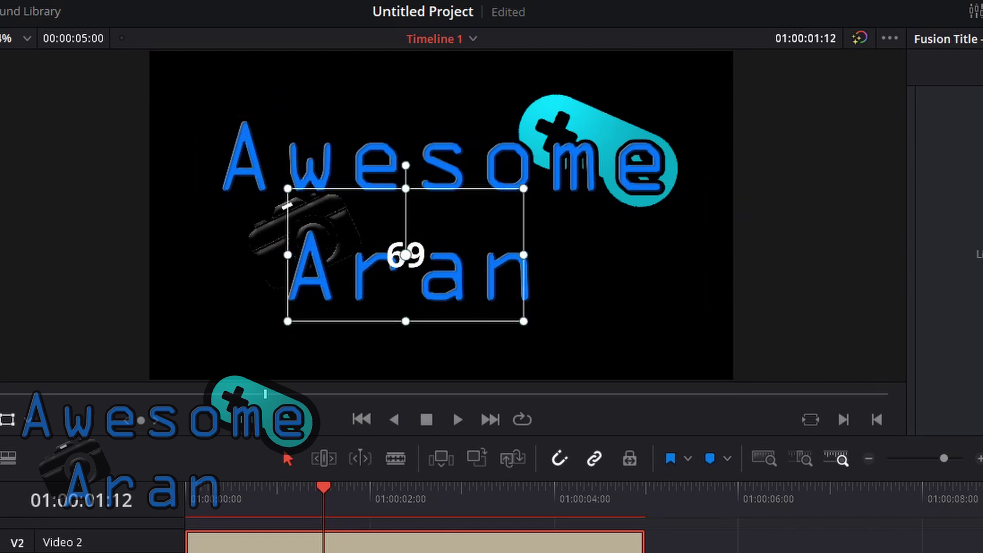
# Try a red colour for the 69 title and scrub through the timeline around 01:00:02:18
pyautogui.moveTo(324, 487); pyautogui.dragTo(438, 487)
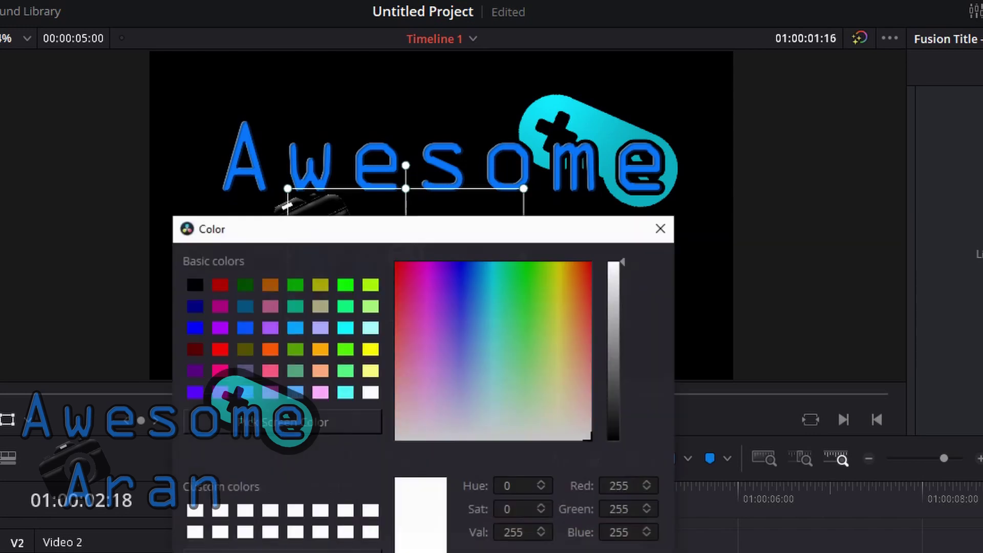
pyautogui.click(396, 263)
pyautogui.press('Return')
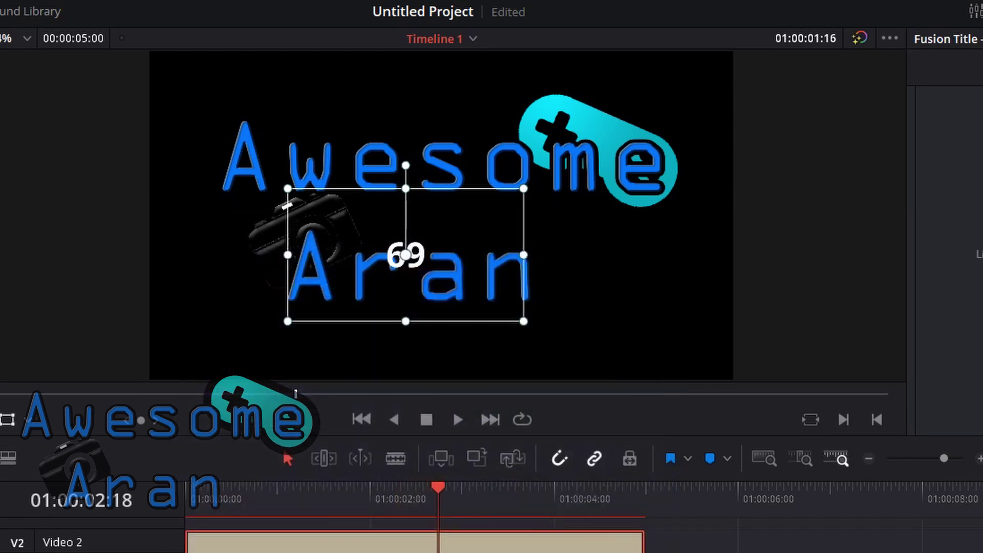
pyautogui.click(354, 487)
pyautogui.moveTo(354, 487); pyautogui.dragTo(477, 488)
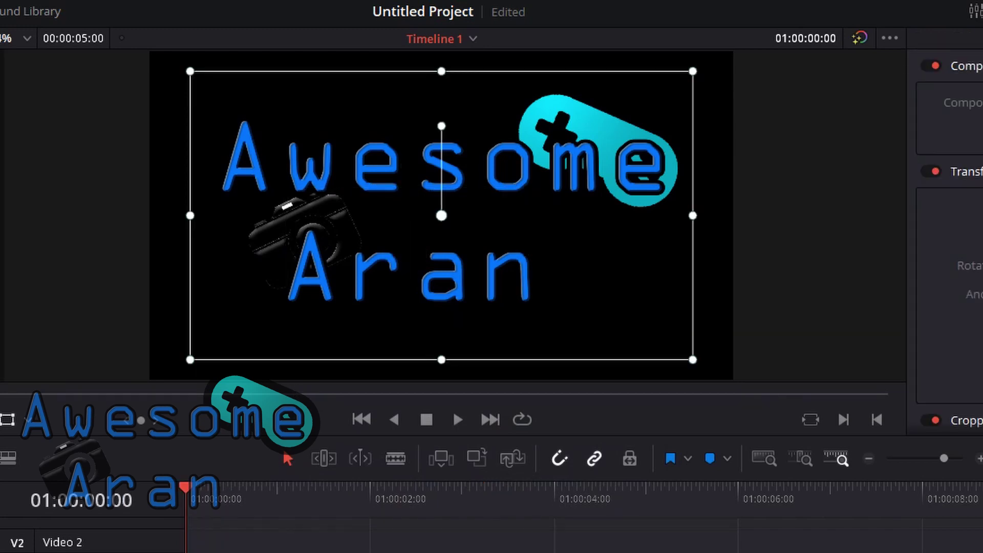
# Place an Adjustment Clip on Video 2 above the logo clip and select it with the playhead at 01:00:00:17
pyautogui.moveTo(416, 552)
pyautogui.mouseDown()
pyautogui.moveTo(686, 546)
pyautogui.moveTo(416, 547)
pyautogui.mouseUp()
pyautogui.moveTo(441, 216)
pyautogui.mouseDown()
pyautogui.moveTo(492, 219)
pyautogui.moveTo(448, 215)
pyautogui.mouseUp()
pyautogui.hotkey('ctrl', 'z')
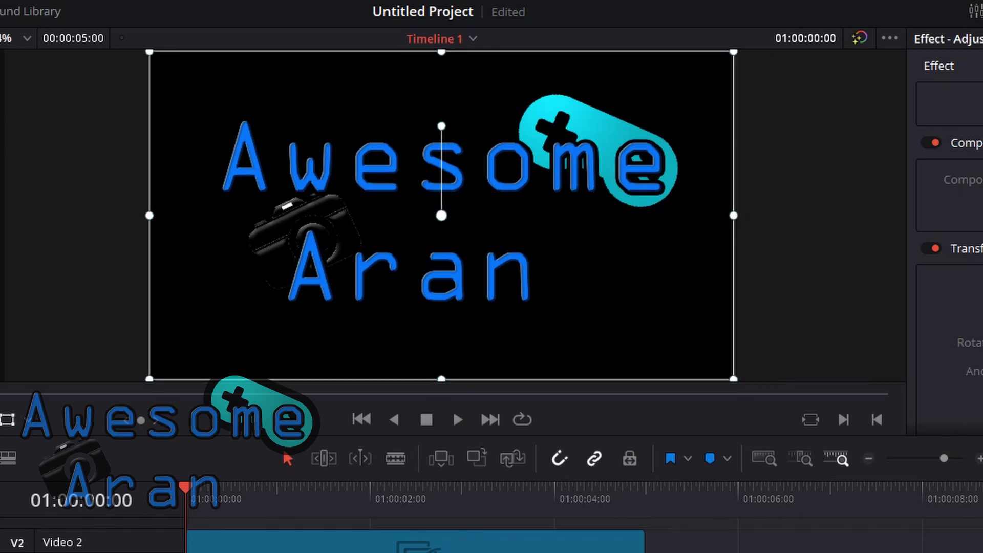
pyautogui.click(250, 543)
pyautogui.scroll(-2, 944, 242)
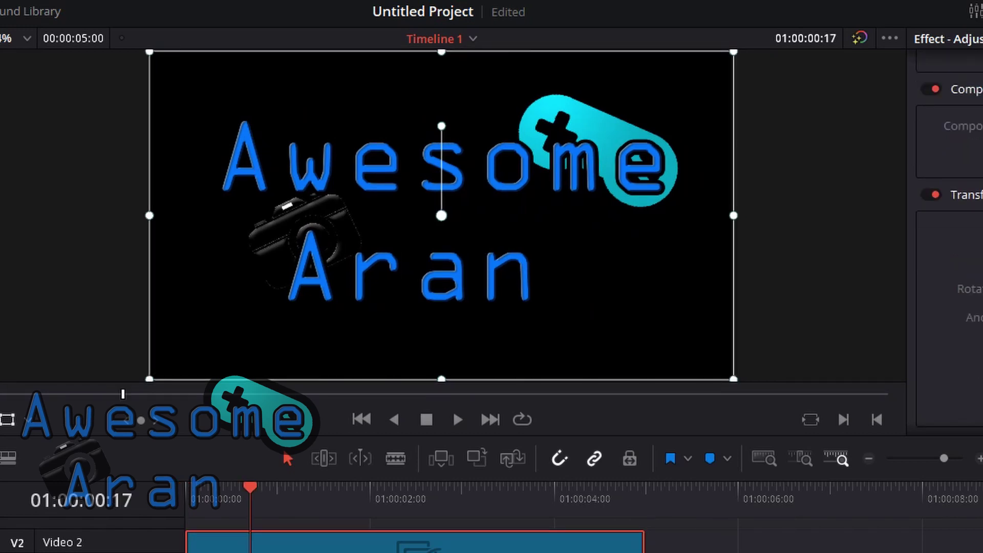
# Scale the Adjustment Clip down to just under half size around its centre, and undo a trial move of it
pyautogui.moveTo(734, 379); pyautogui.dragTo(695, 359)
pyautogui.moveTo(695, 73); pyautogui.dragTo(569, 144)
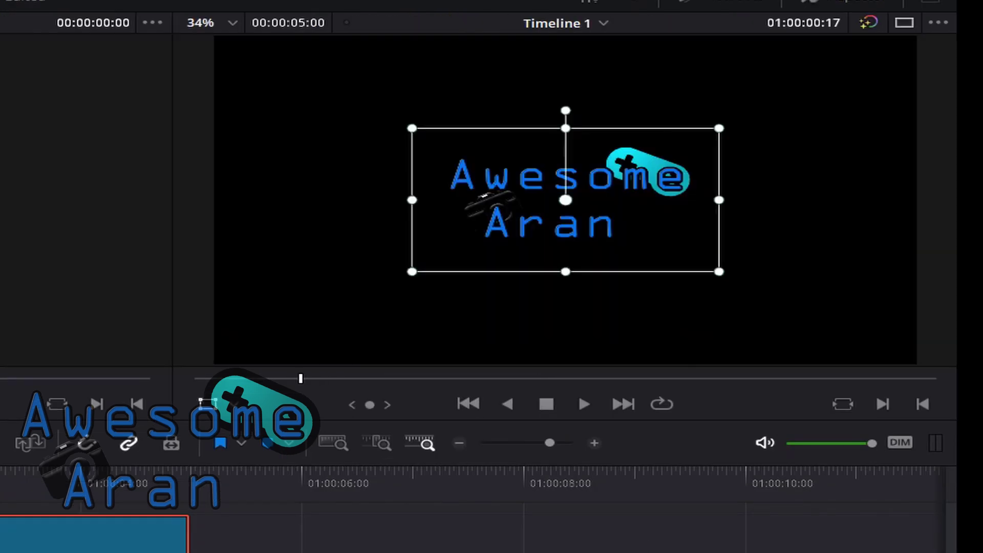
pyautogui.moveTo(565, 200); pyautogui.dragTo(621, 254)
pyautogui.hotkey('ctrl', 'z')
pyautogui.scroll(3, 128, 533)
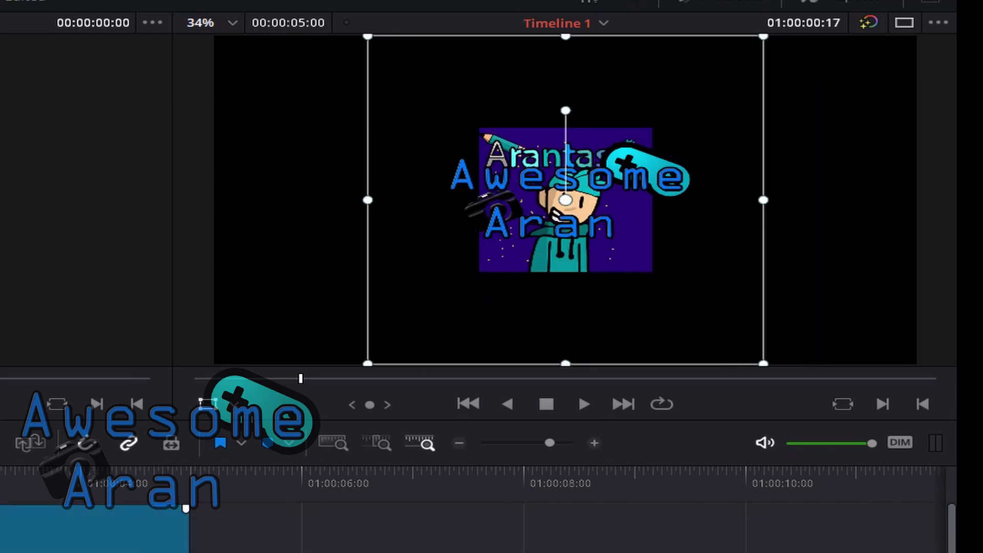
# Set the Adjustment Clip to zoom 0.749 at position X -250.136, Y 14.714, and look through its remaining properties
pyautogui.click(127, 532)
pyautogui.moveTo(565, 199); pyautogui.dragTo(753, 142)
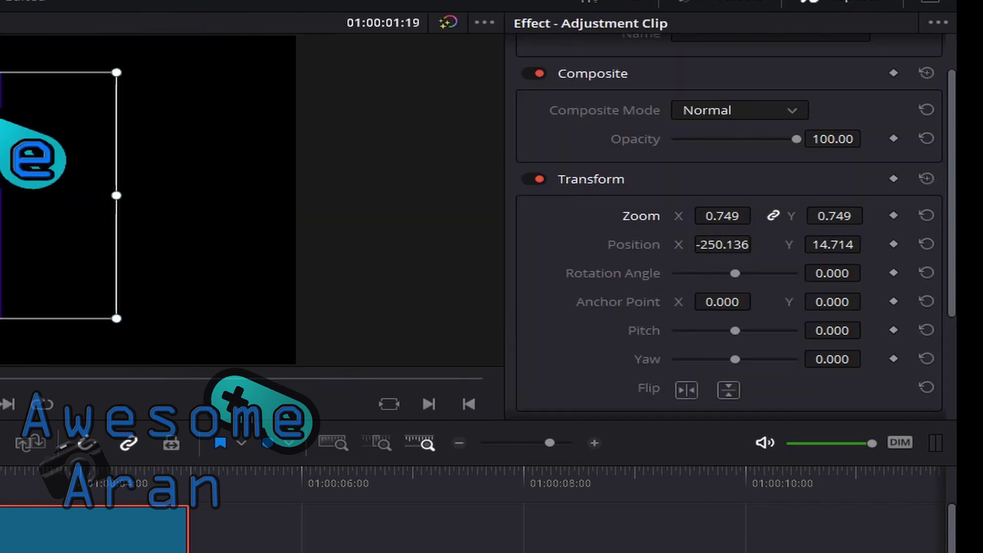
pyautogui.scroll(1, 729, 225)
pyautogui.scroll(-4, 730, 225)
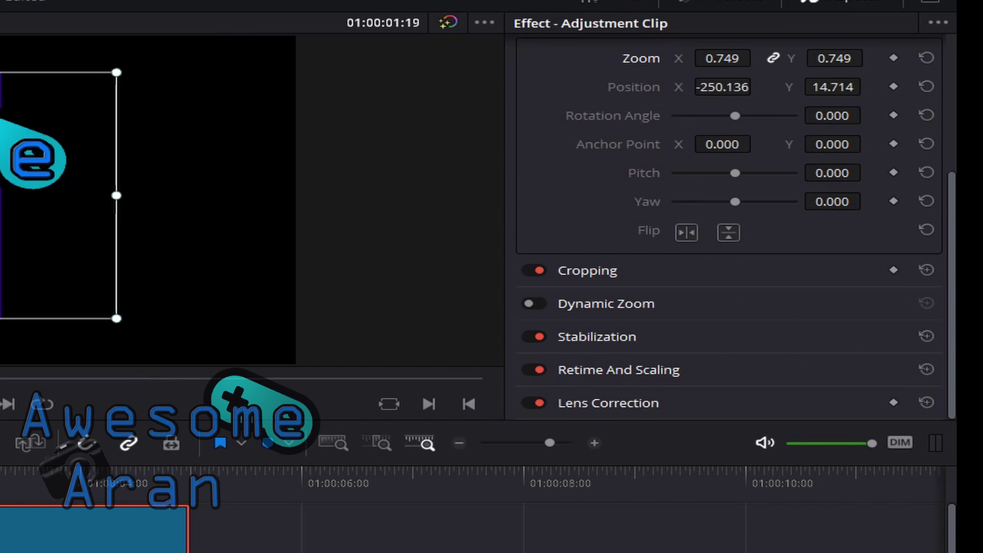
pyautogui.scroll(4, 729, 225)
pyautogui.scroll(-1, 729, 225)
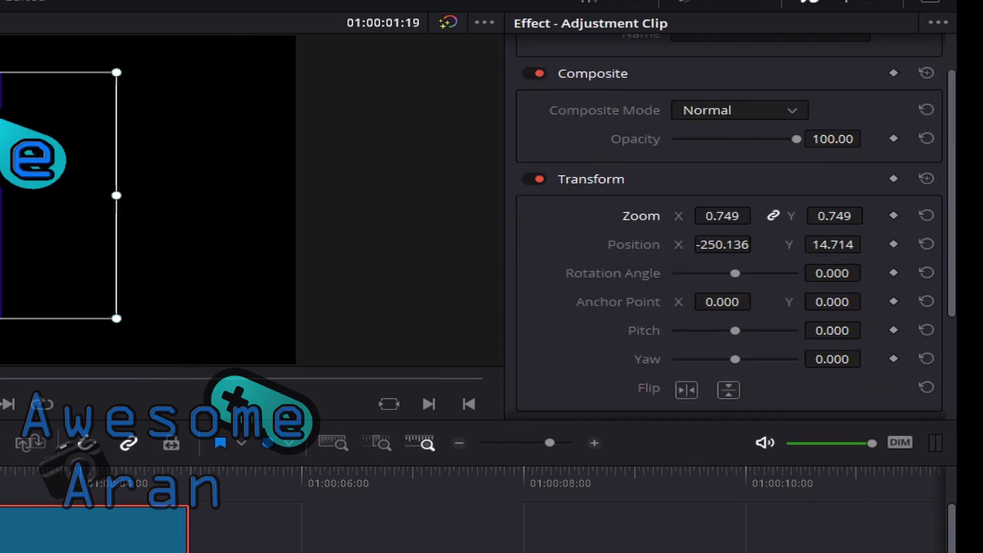
pyautogui.scroll(-1, 729, 225)
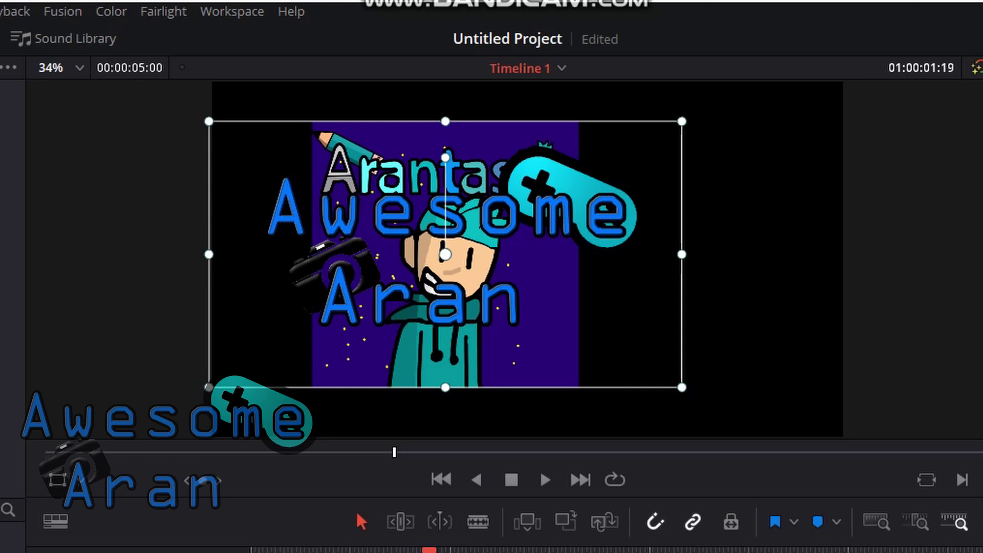
# Apply the Box Blur filter to the Adjustment Clip and shift the clip upward and sideways in the picture
pyautogui.click(440, 552)
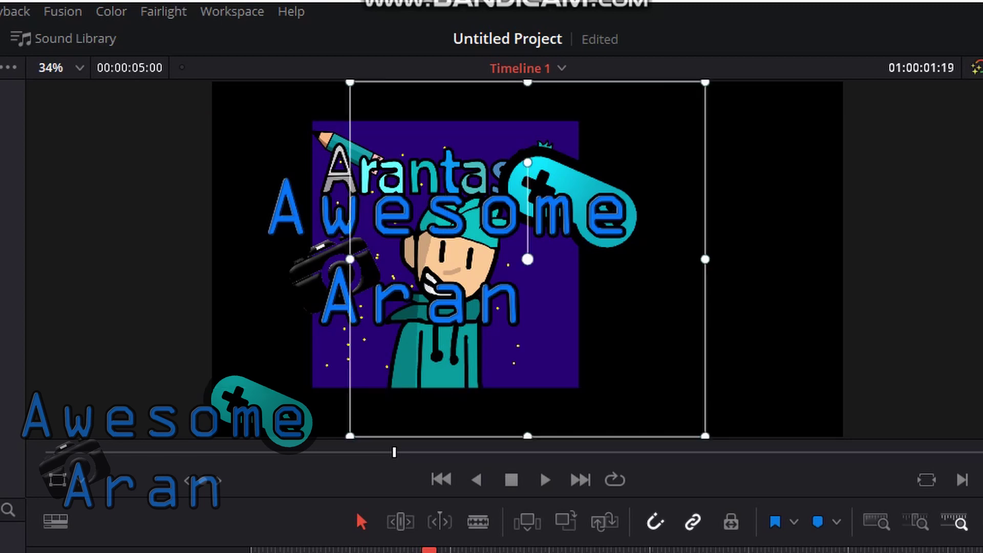
pyautogui.click(440, 552)
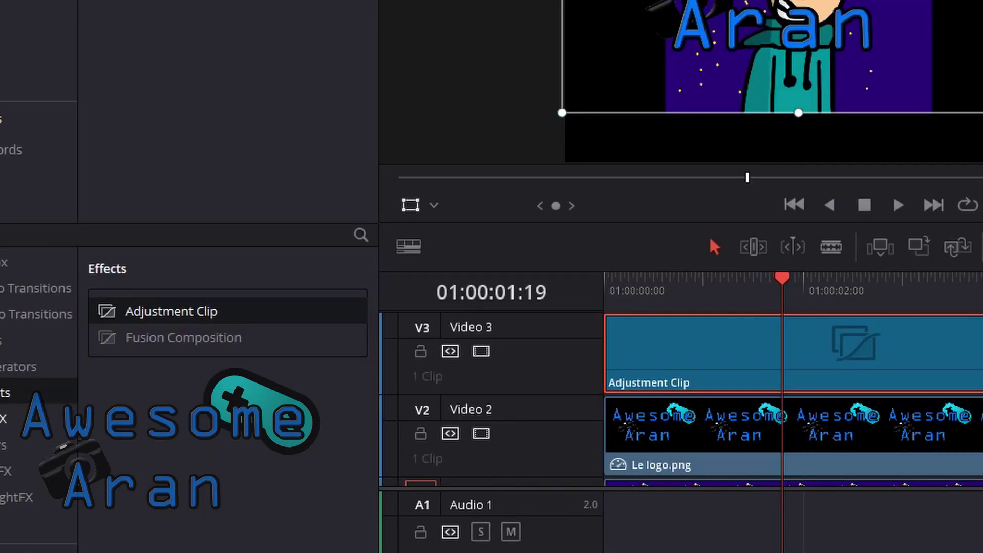
pyautogui.click(6, 471)
pyautogui.click(3, 444)
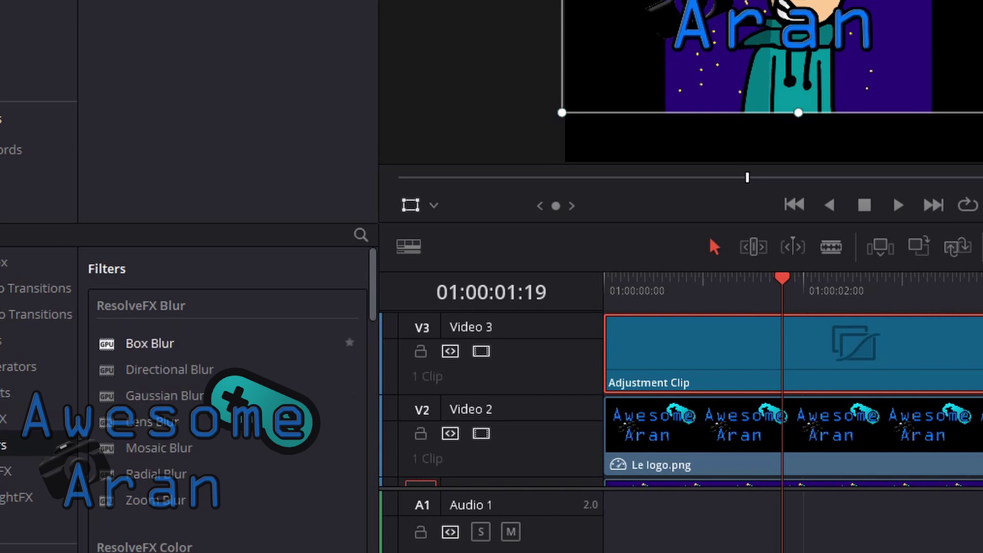
pyautogui.moveTo(150, 343); pyautogui.dragTo(691, 351)
pyautogui.moveTo(471, 255); pyautogui.dragTo(528, 217)
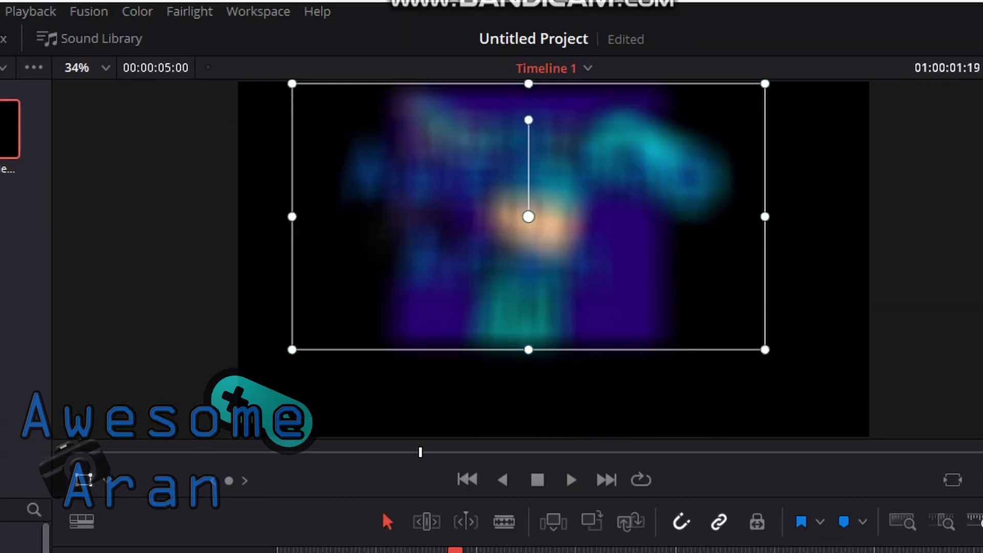
# Select the Le logo.png clip beneath the Adjustment Clip and clear all clips from the timeline
pyautogui.click(553, 384)
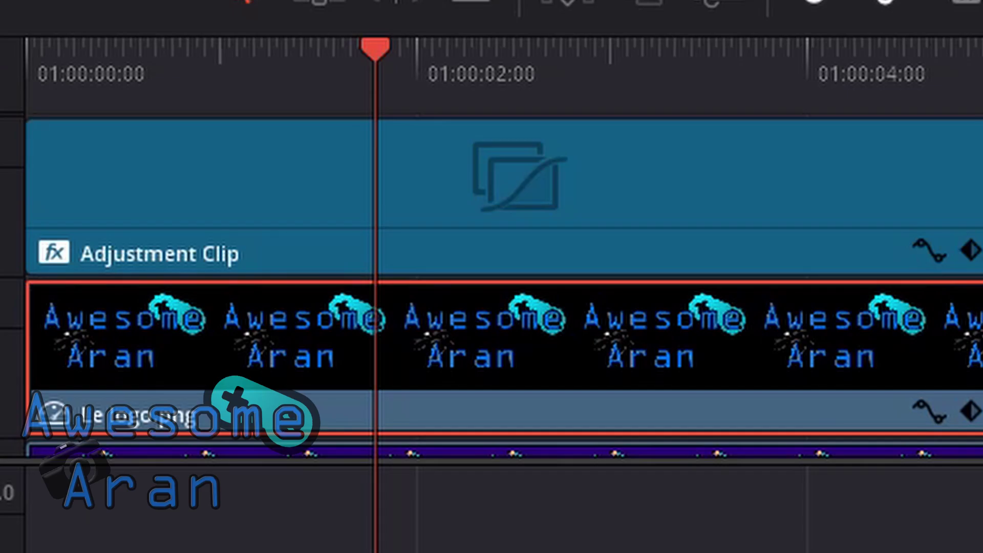
pyautogui.click(973, 57)
pyautogui.click(973, 512)
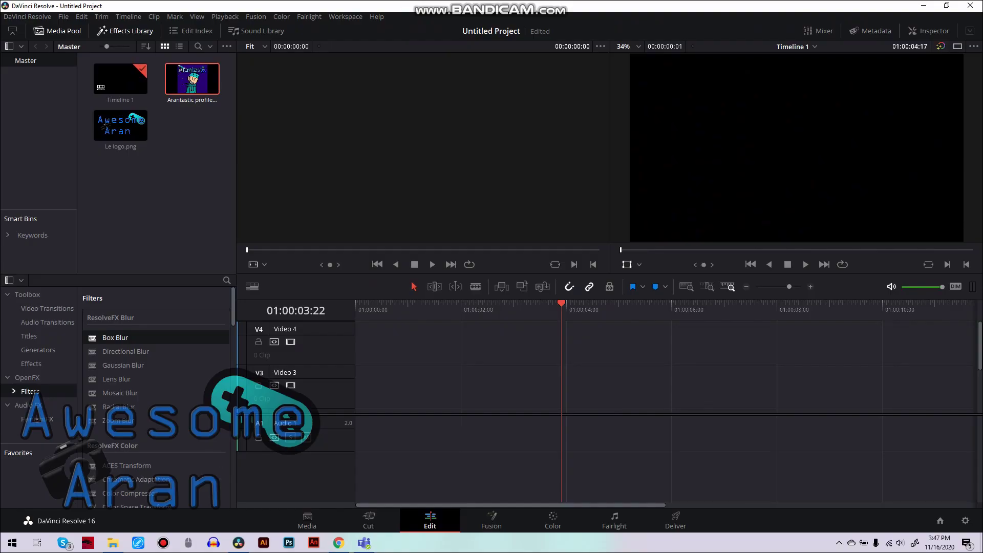
# Look at the Cut page and the Media page
pyautogui.click(368, 519)
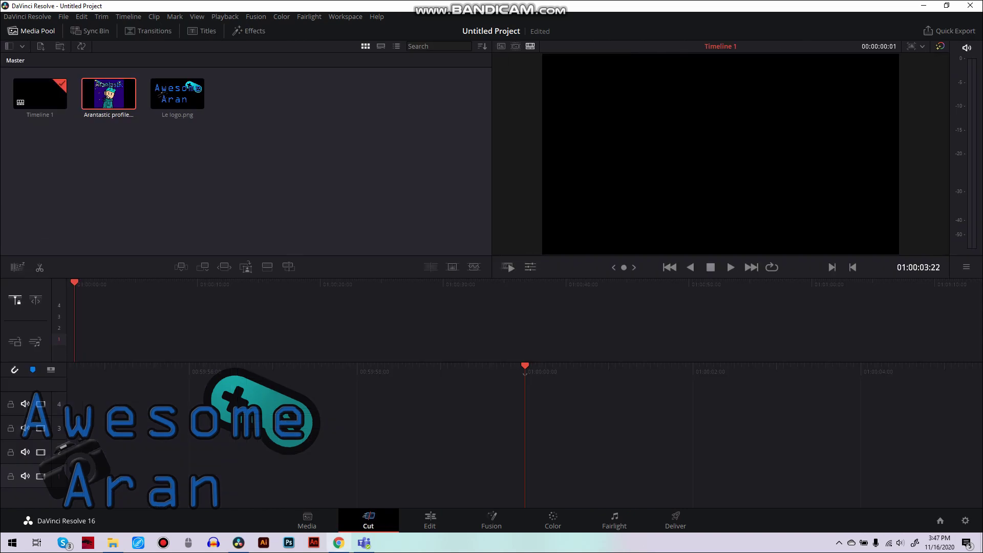
pyautogui.click(307, 520)
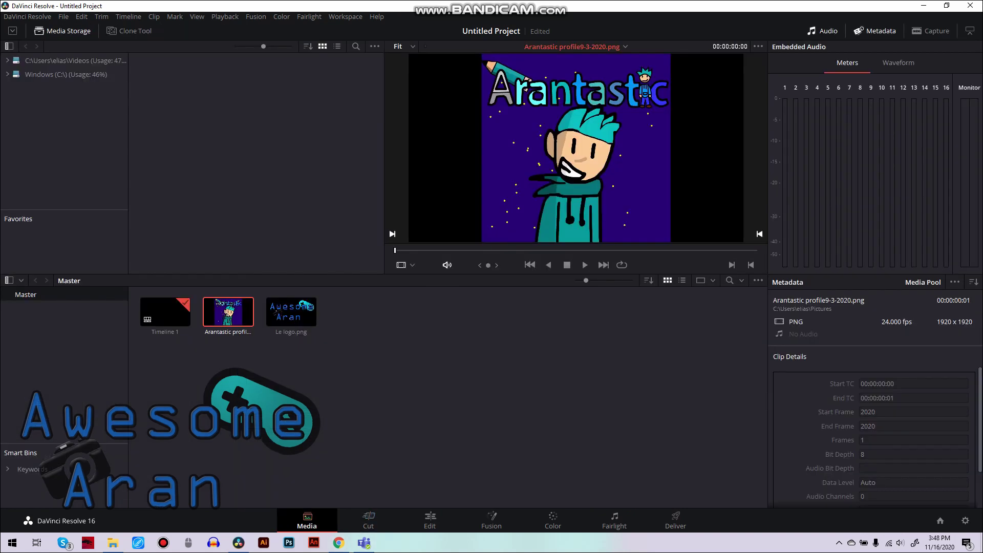
# Switch to File Explorer to show the Channel art folder with Le logo.png, and return to the Media page in DaVinci Resolve
pyautogui.click(112, 543)
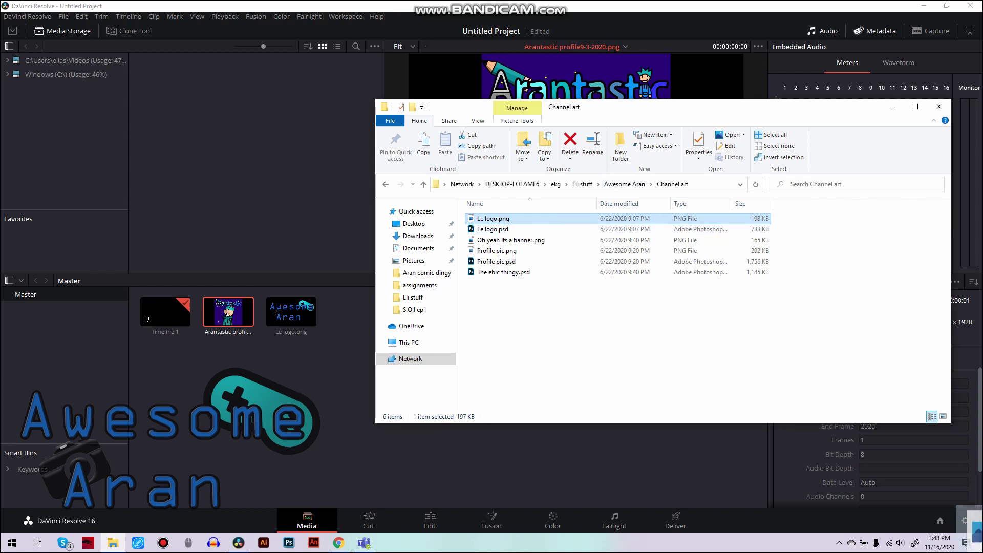
pyautogui.moveTo(982, 552); pyautogui.dragTo(272, 228)
pyautogui.doubleClick(289, 225)
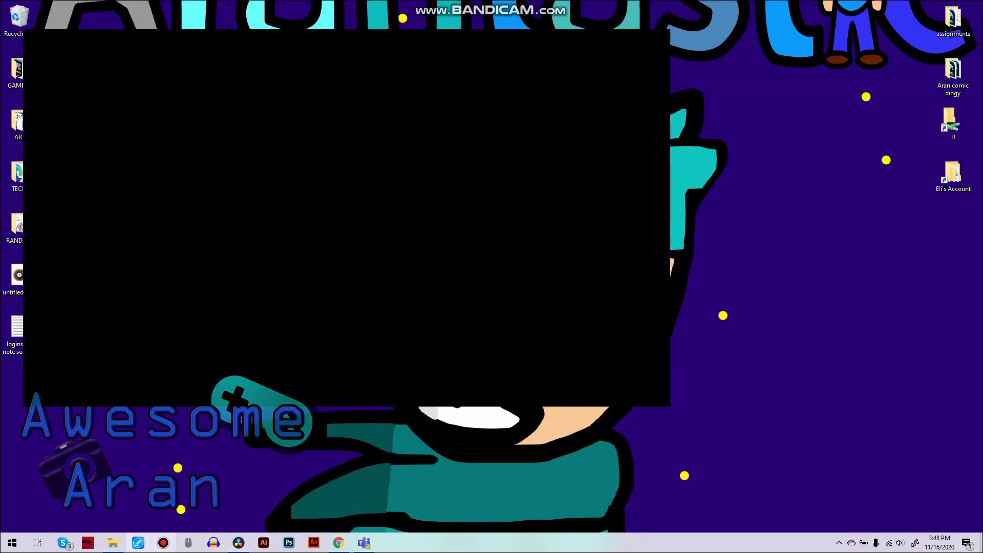
pyautogui.click(238, 543)
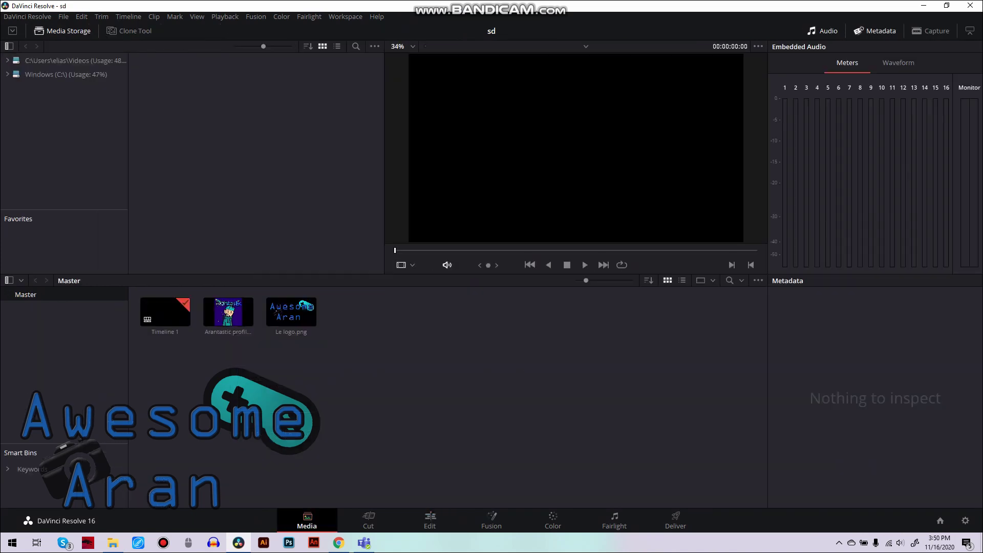
# Select Le logo.png in the media pool and look at its clip options, including the LUT choices
pyautogui.click(308, 312)
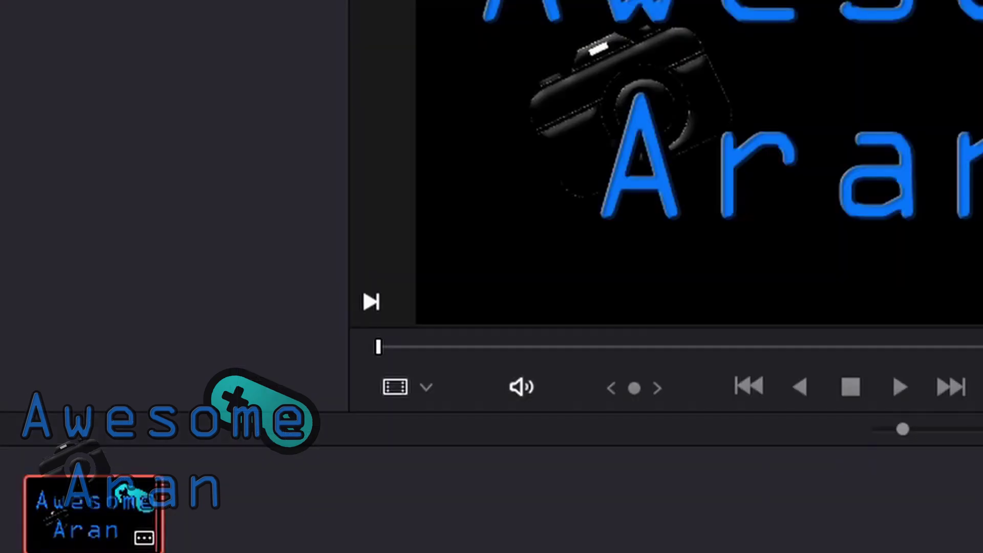
pyautogui.rightClick(145, 537)
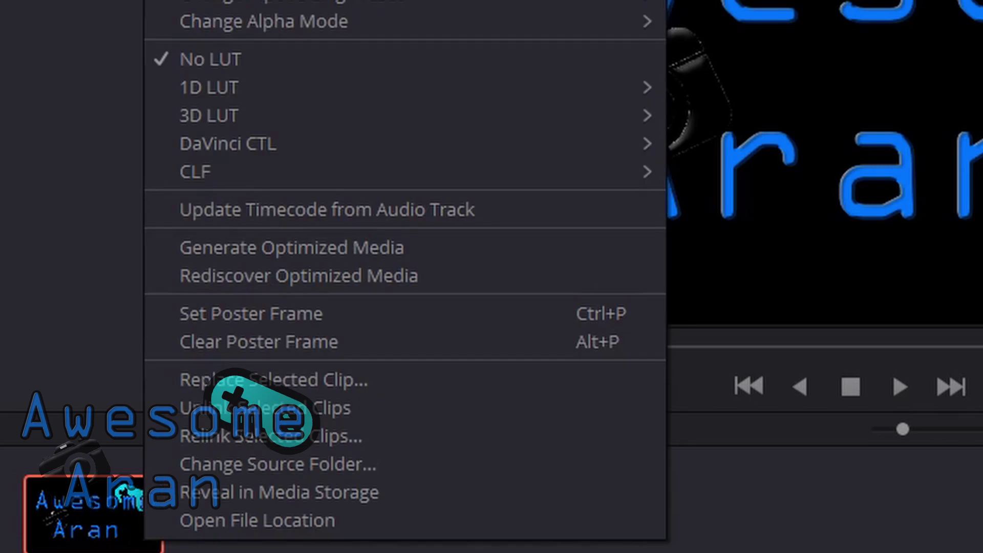
pyautogui.moveTo(220, 84)
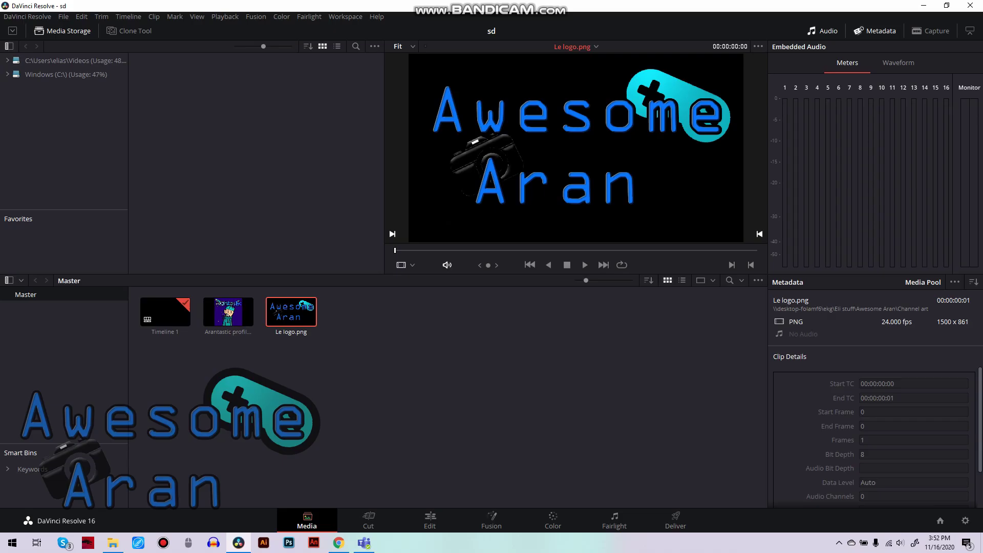
# Go to the Deliver page and set the render filename to "sixty nine funny number ;)"
pyautogui.click(675, 520)
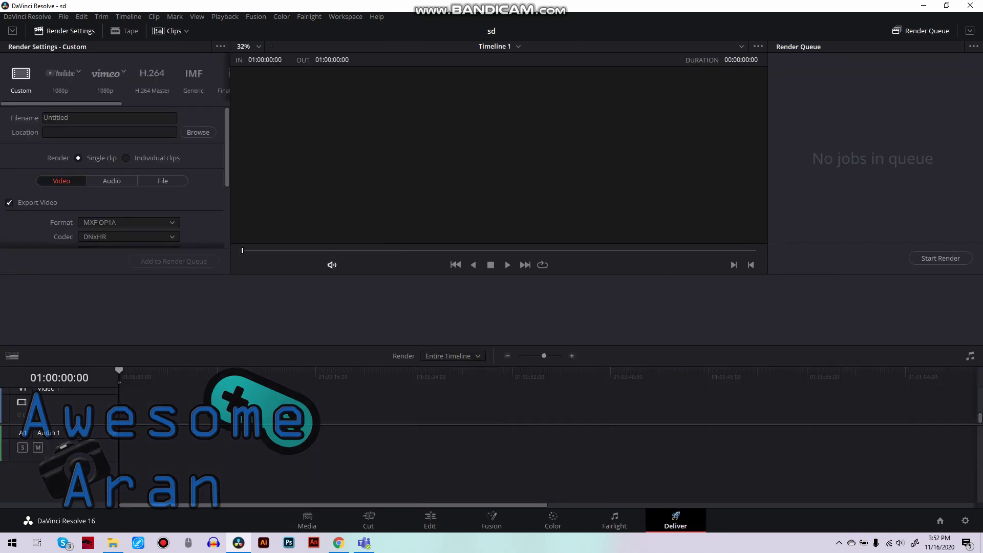
pyautogui.doubleClick(58, 117)
pyautogui.press('BackSpace')
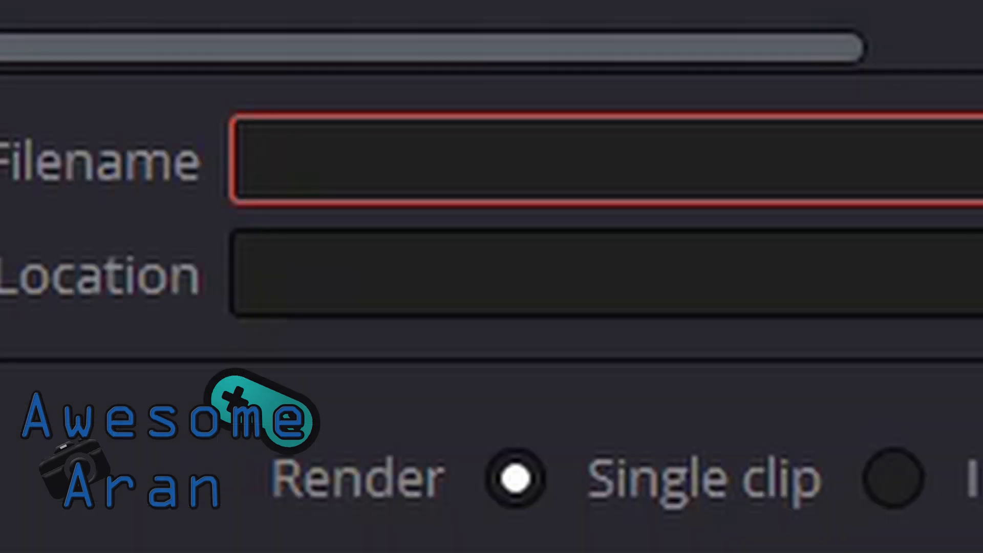
pyautogui.write('sic')
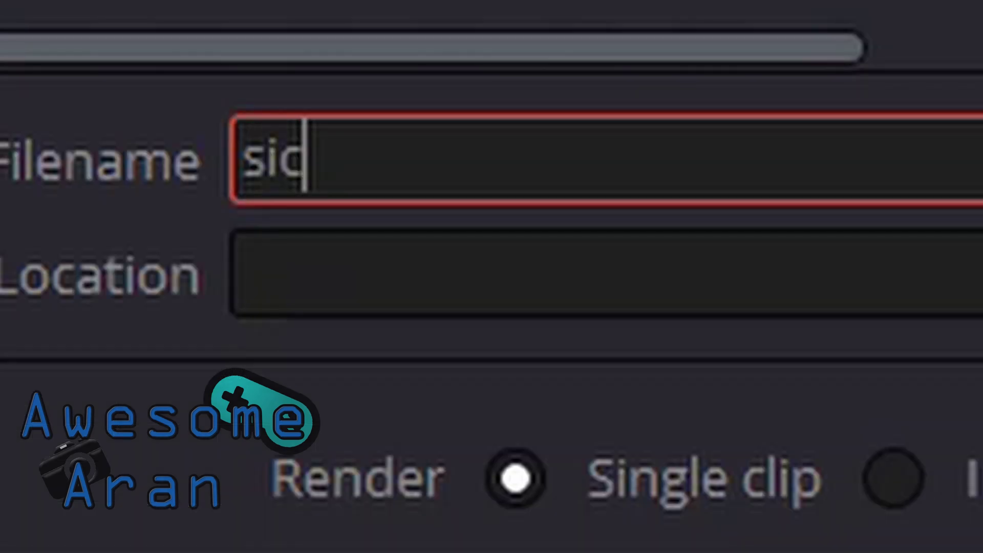
pyautogui.press('BackSpace')
pyautogui.write('xty nine ')
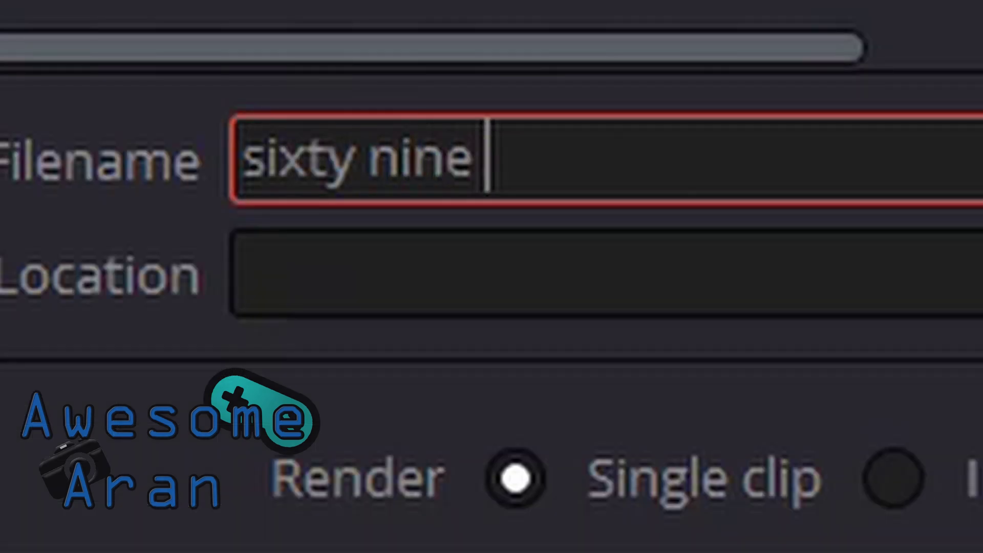
pyautogui.write('funny numb')
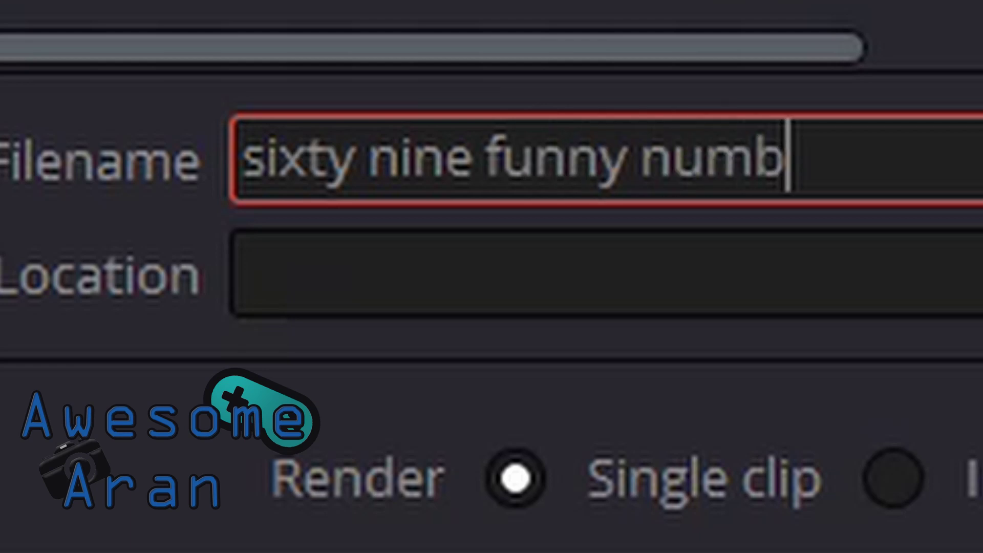
pyautogui.write('er ;)')
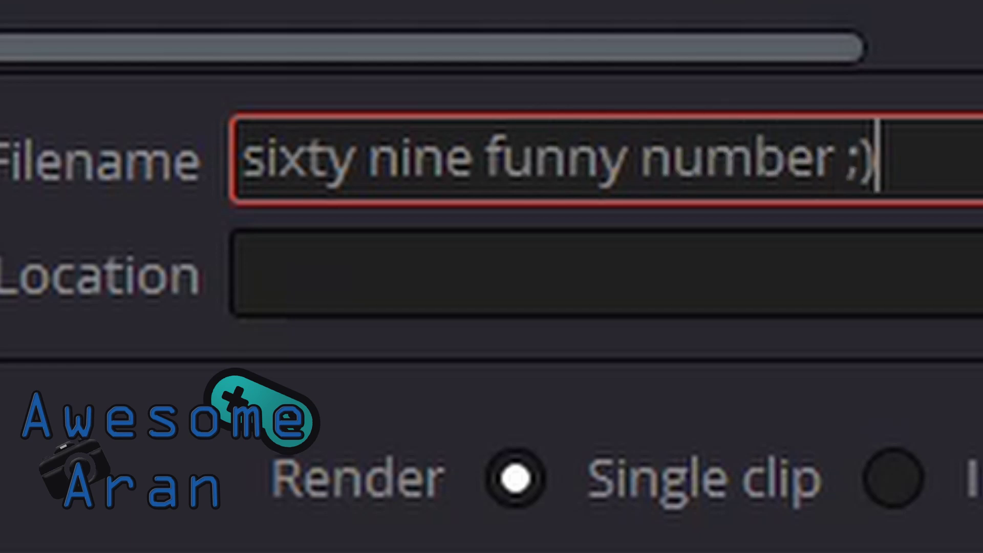
# Browse for a render location and try the Desktop folder as the destination
pyautogui.click(981, 273)
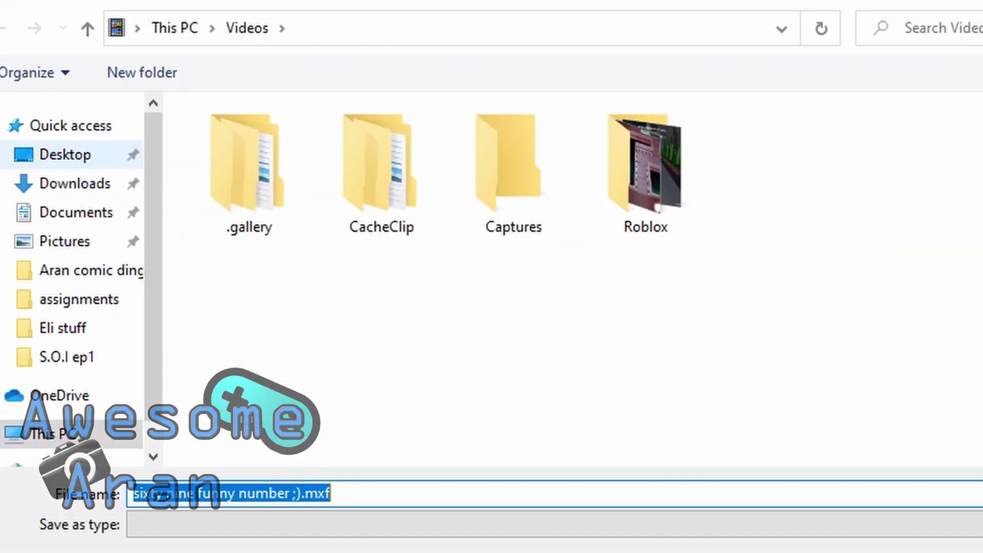
pyautogui.click(65, 154)
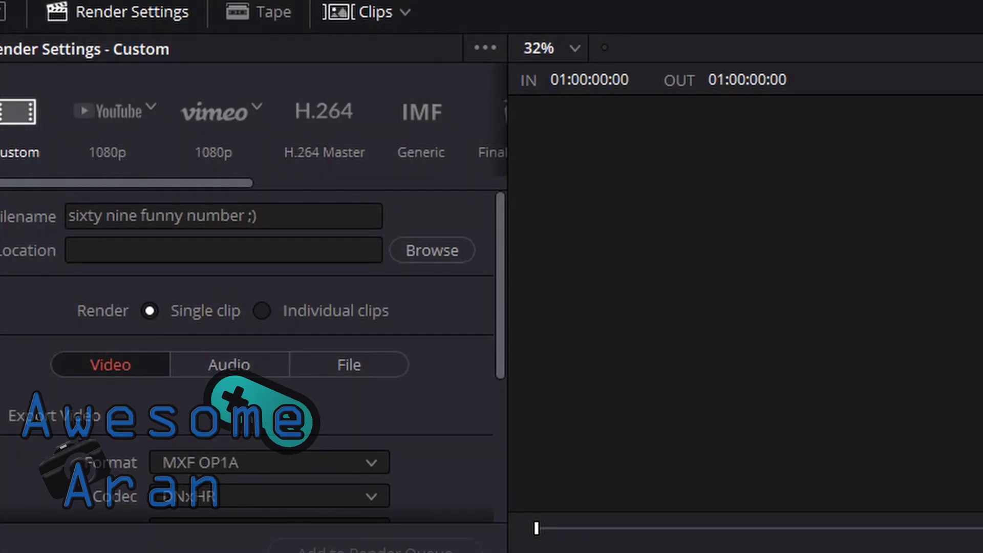
# Try rendering as Individual clips, return to Single clip, and look at the Audio export settings before going back to Video
pyautogui.scroll(-3, 246, 357)
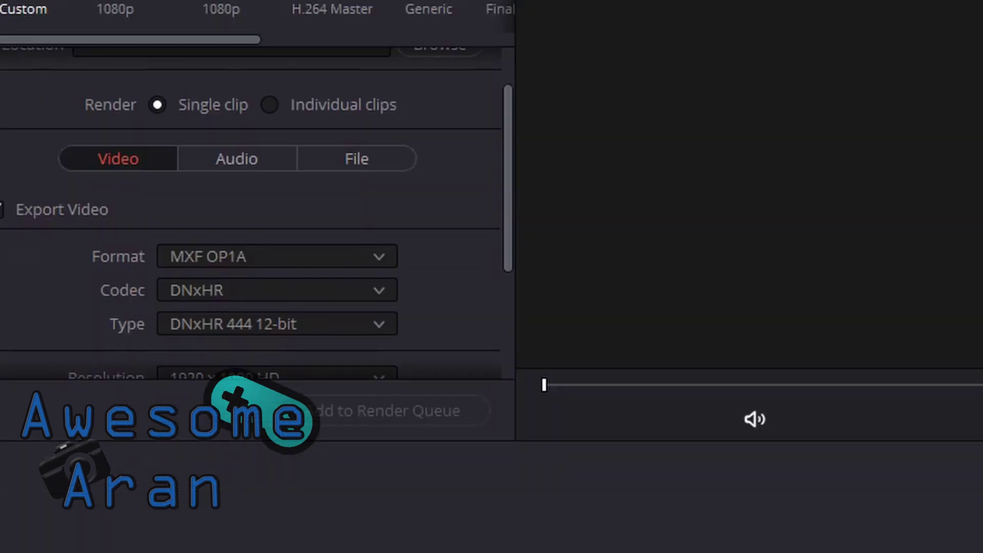
pyautogui.click(269, 105)
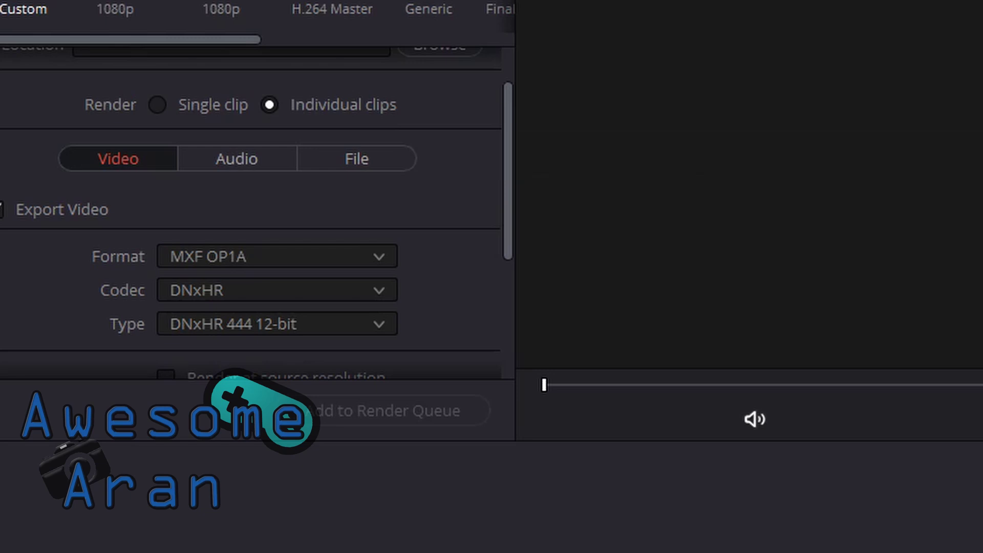
pyautogui.click(157, 105)
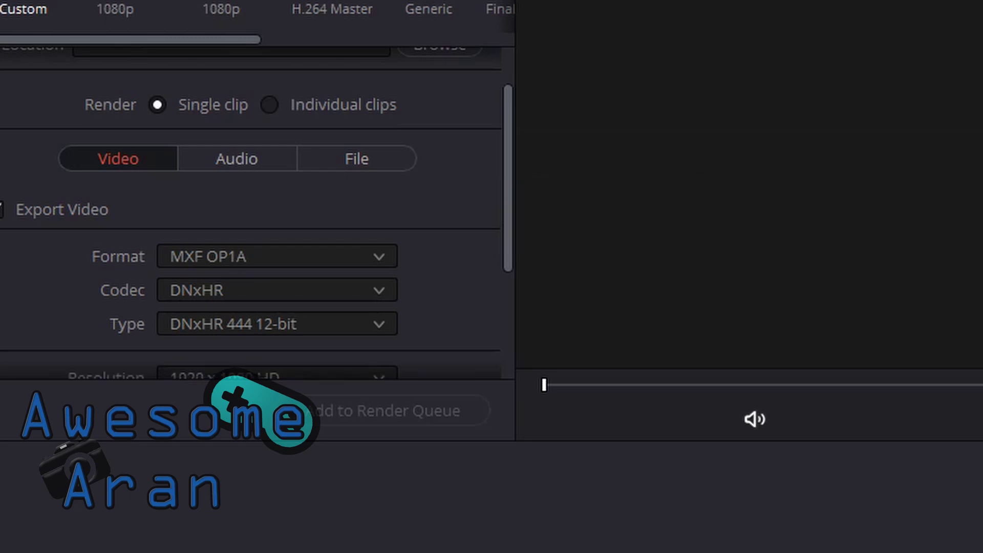
pyautogui.click(237, 158)
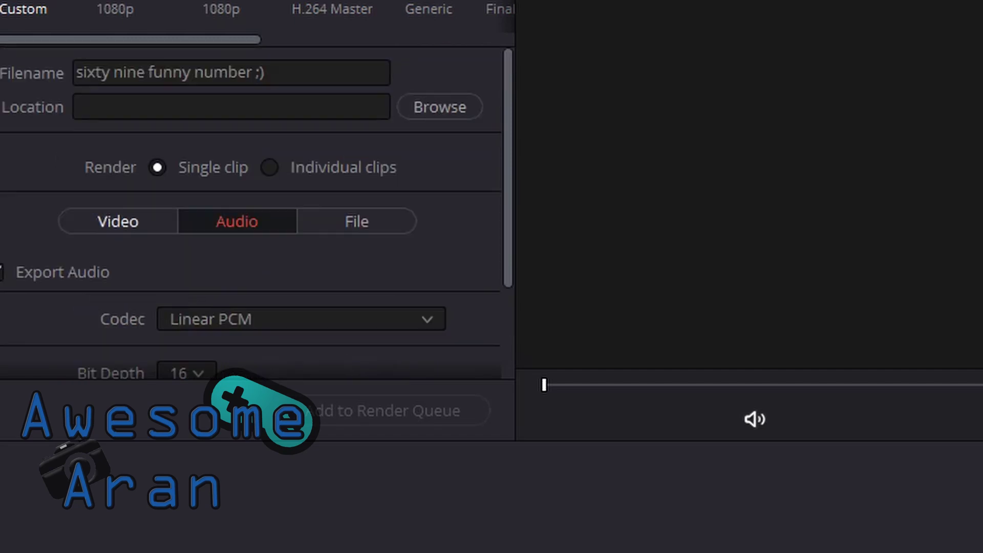
pyautogui.click(118, 221)
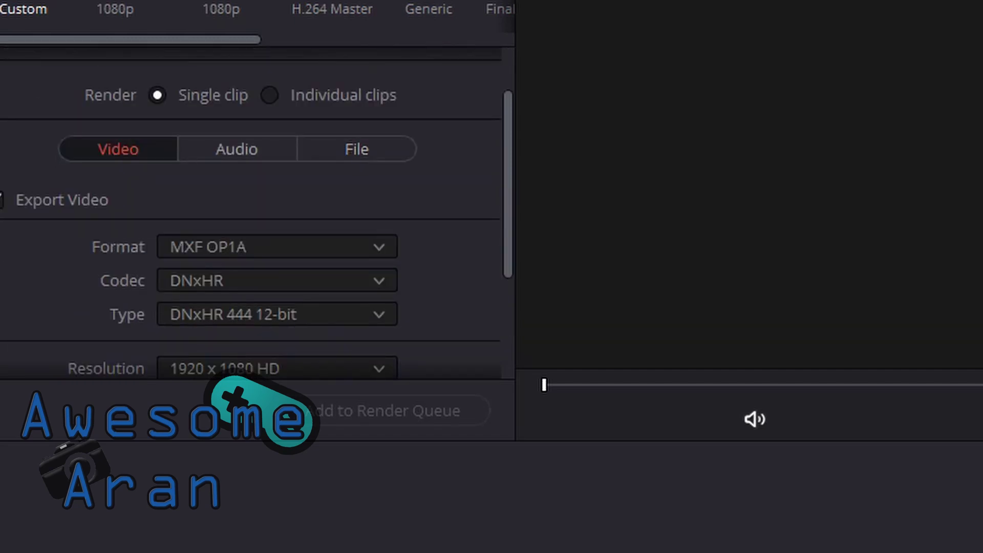
# Try AVI as the video export format and settle on MP4
pyautogui.scroll(-3, 251, 210)
pyautogui.click(277, 110)
pyautogui.scroll(1, 276, 195)
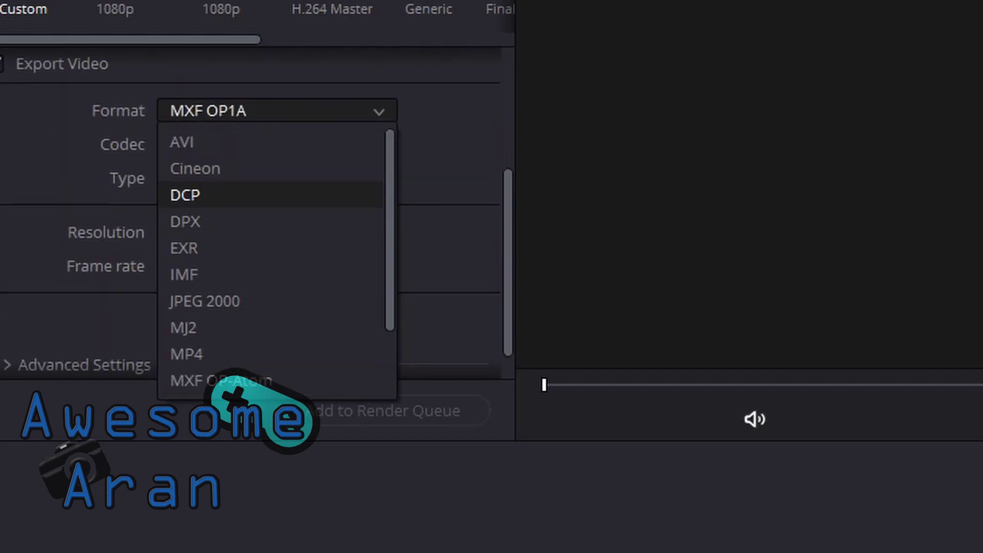
pyautogui.click(271, 142)
pyautogui.click(277, 110)
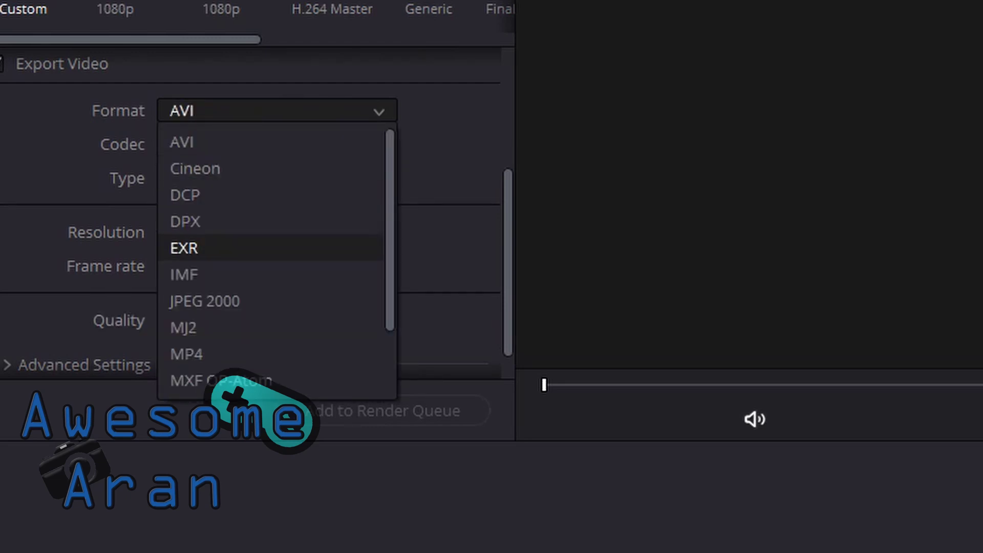
pyautogui.scroll(-1, 277, 241)
pyautogui.click(186, 275)
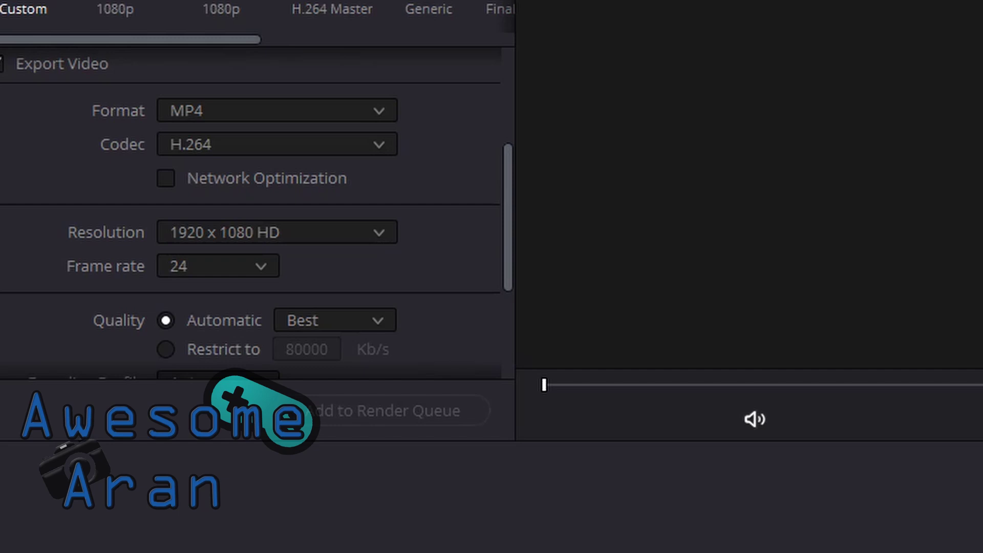
# Try TIFF and MJ2 as the video export format and return it to MP4
pyautogui.click(276, 111)
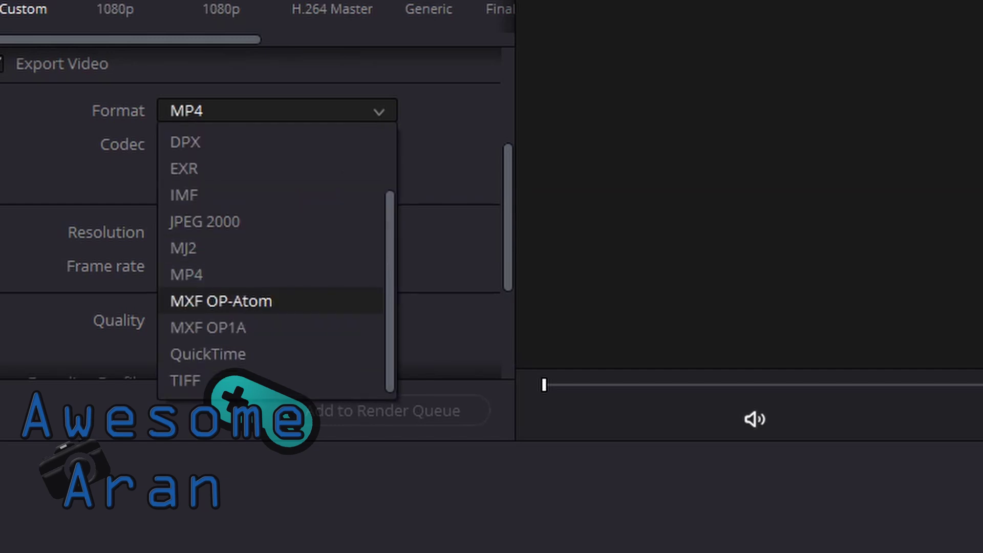
pyautogui.click(185, 380)
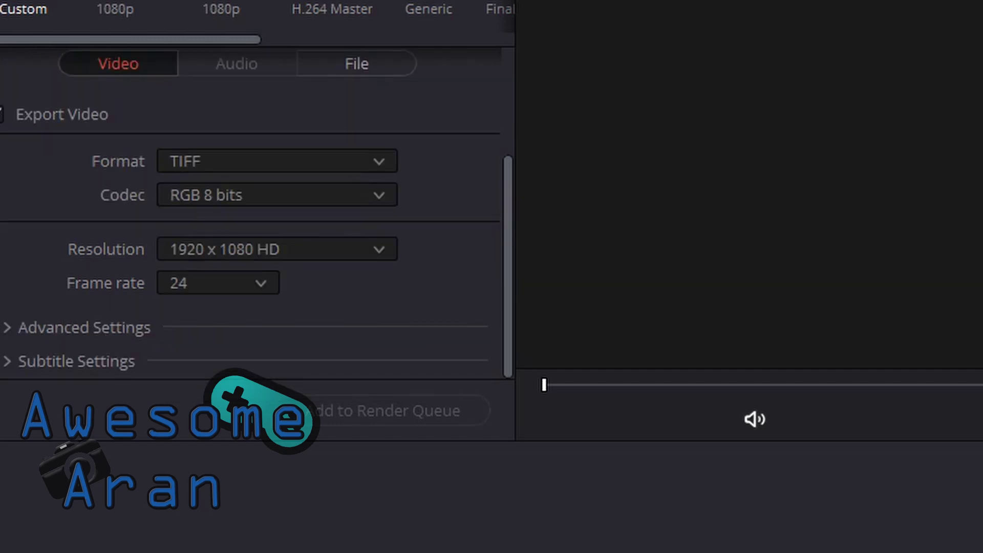
pyautogui.click(276, 161)
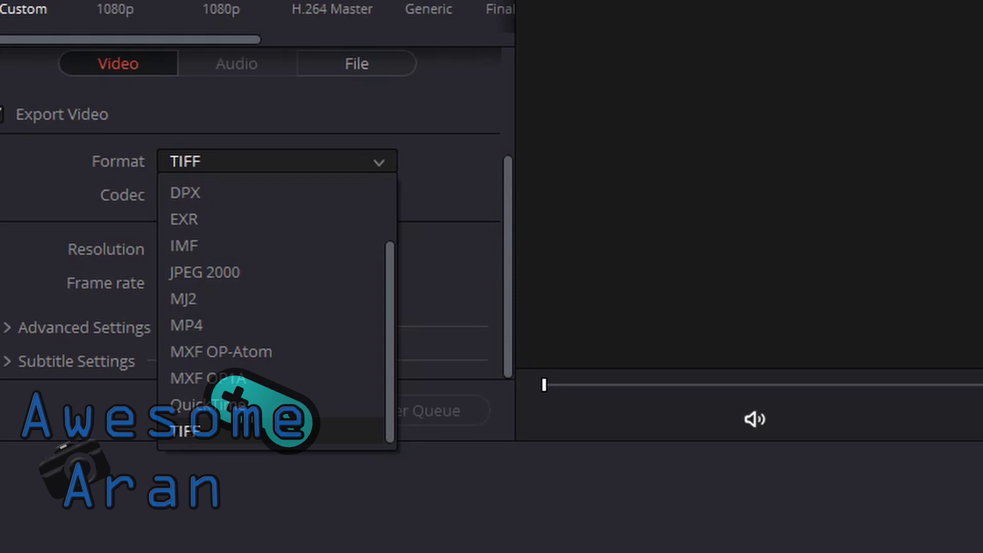
pyautogui.click(276, 161)
pyautogui.click(276, 161)
pyautogui.click(183, 299)
pyautogui.click(276, 161)
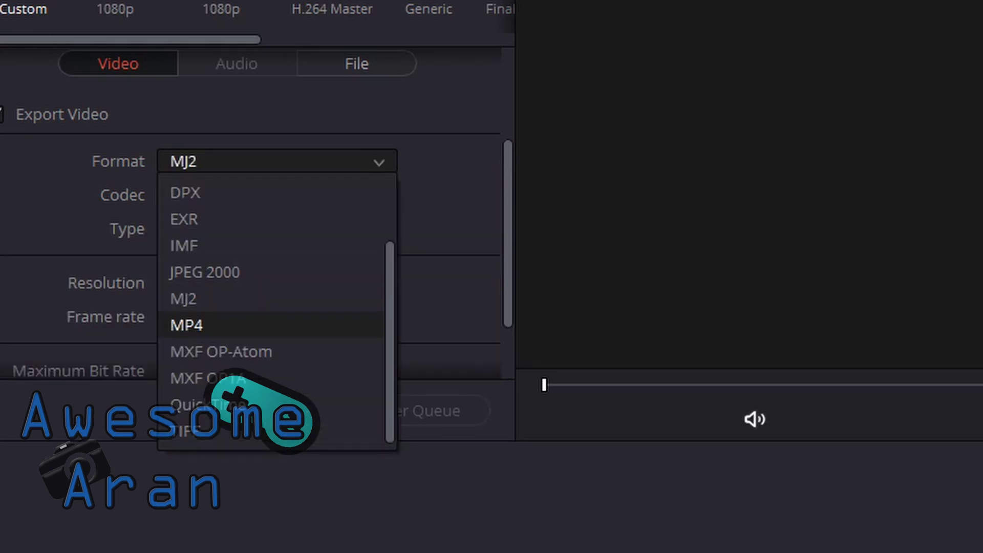
pyautogui.click(186, 326)
# Look through the resolution options while keeping 1920 x 1080 HD, and set the frame rate to 30 (3:2)
pyautogui.scroll(-3, 251, 231)
pyautogui.click(276, 138)
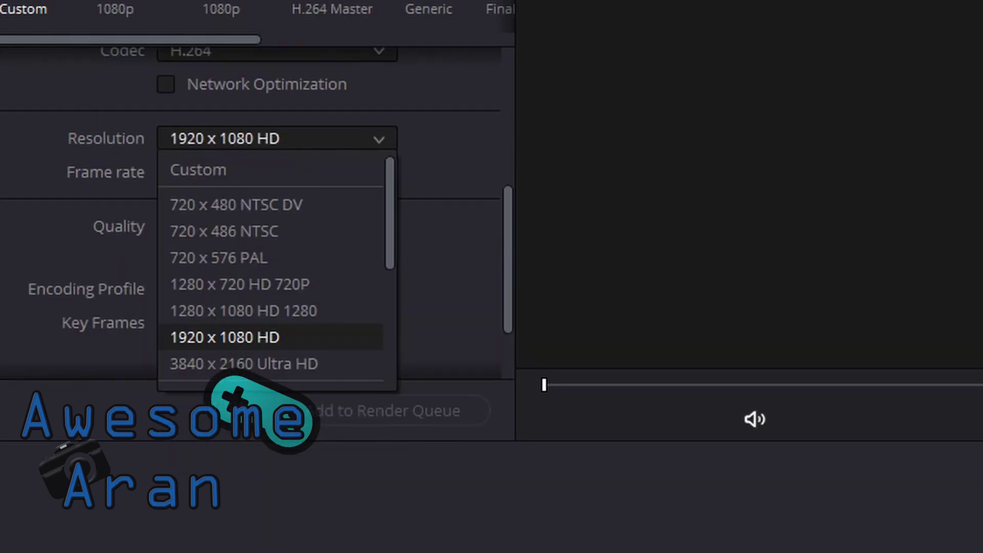
pyautogui.scroll(-5, 276, 271)
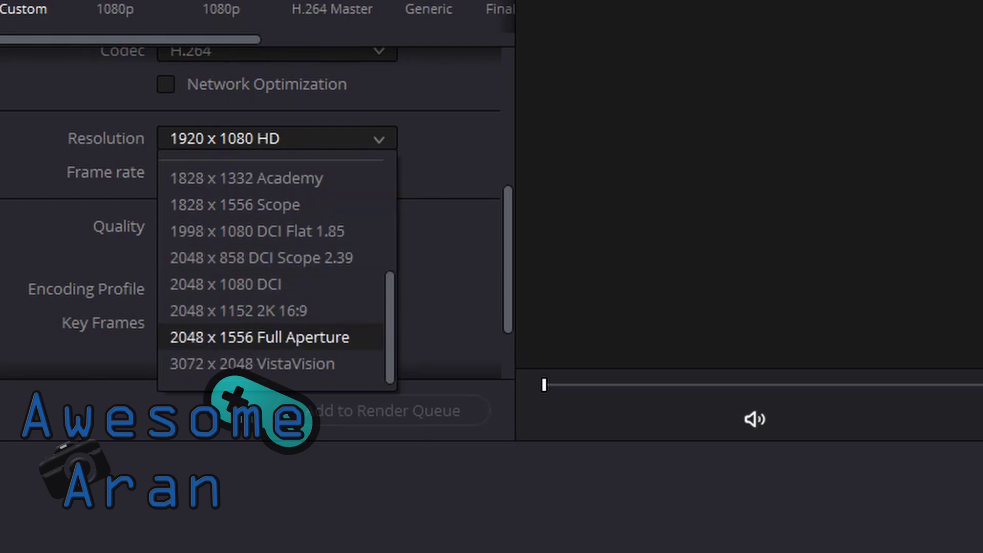
pyautogui.click(440, 266)
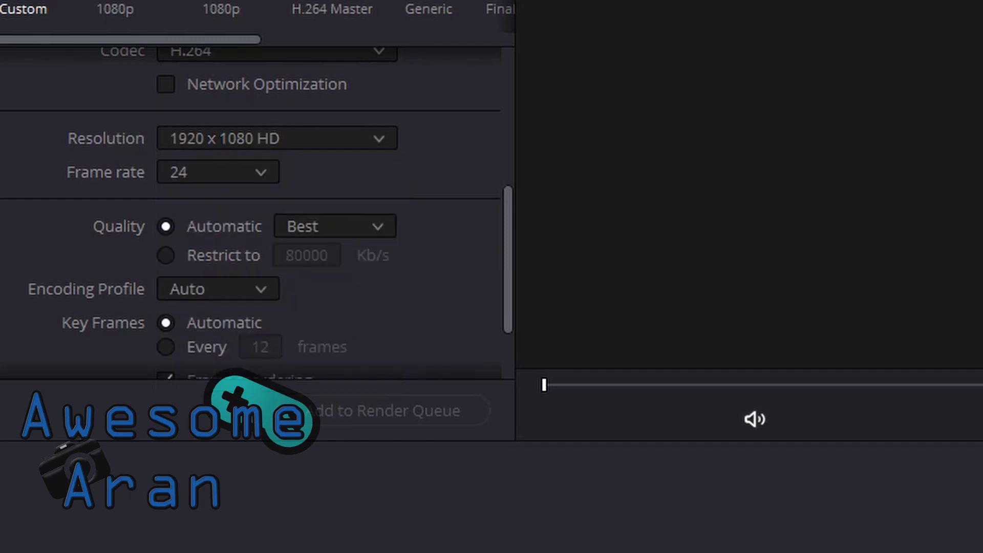
pyautogui.click(217, 173)
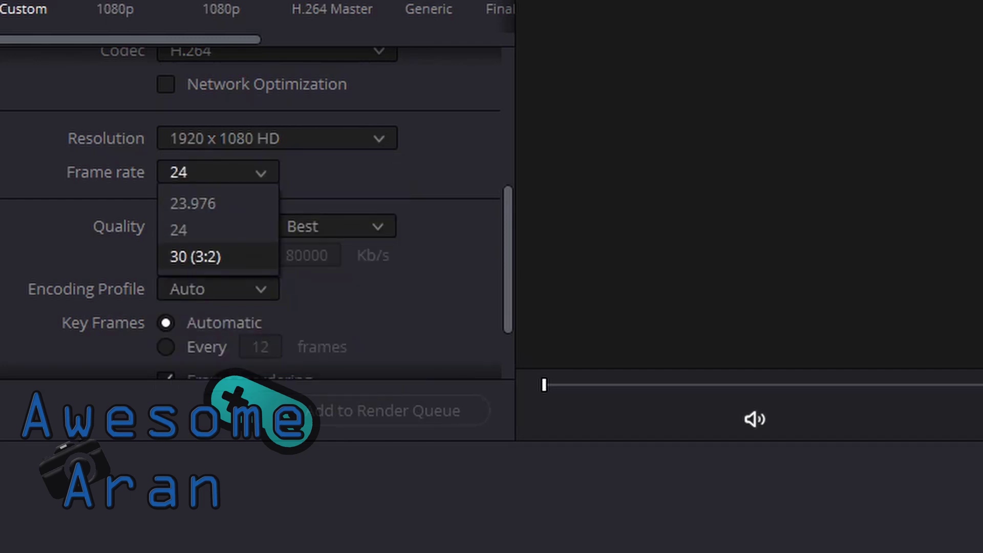
pyautogui.click(195, 257)
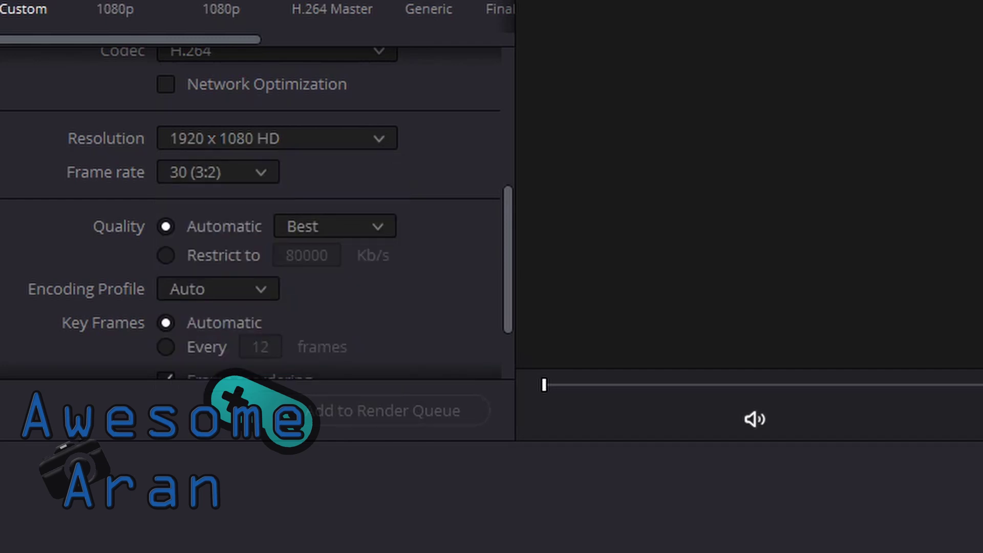
# Look through the automatic quality levels, try Least, and return the quality to Best
pyautogui.scroll(-3, 251, 214)
pyautogui.click(335, 128)
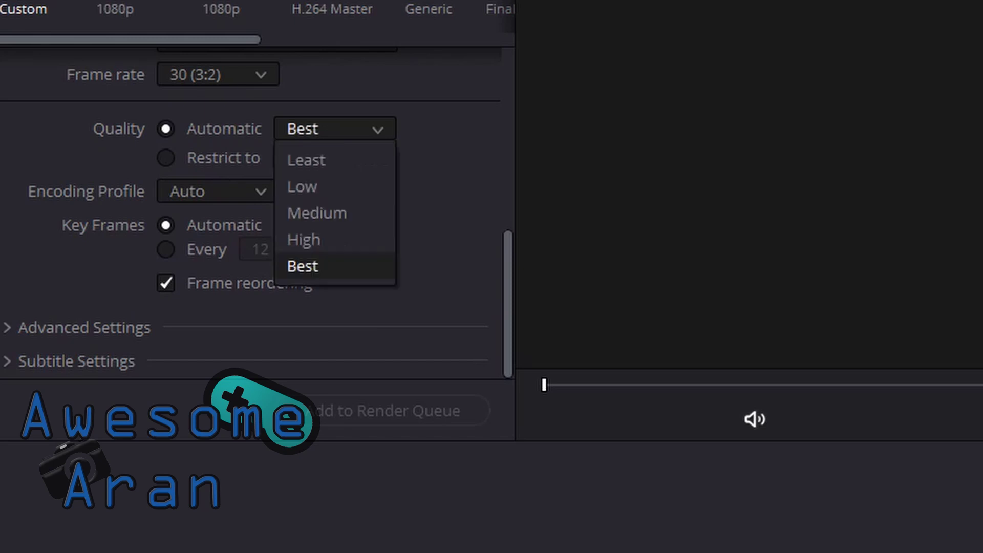
pyautogui.click(336, 129)
pyautogui.click(335, 128)
pyautogui.click(335, 128)
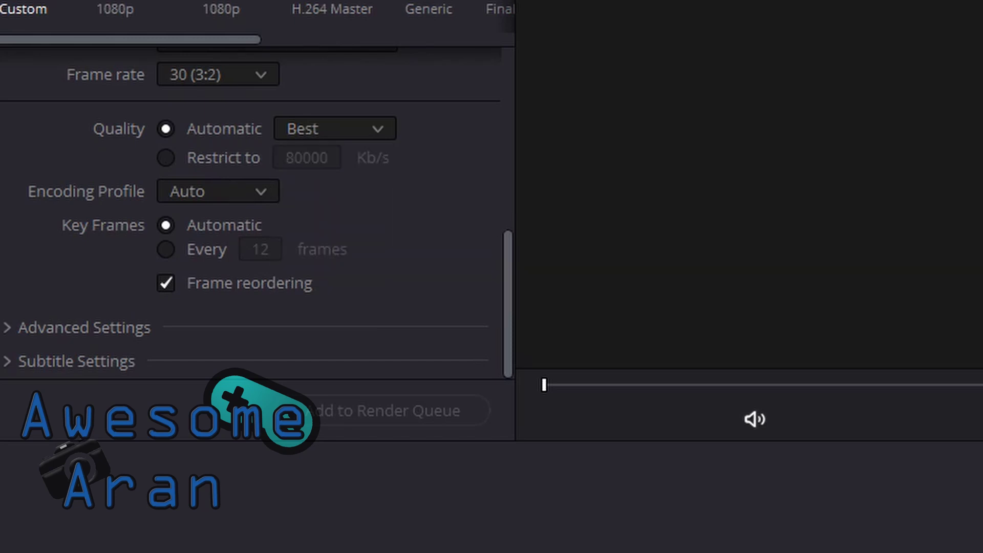
pyautogui.click(336, 129)
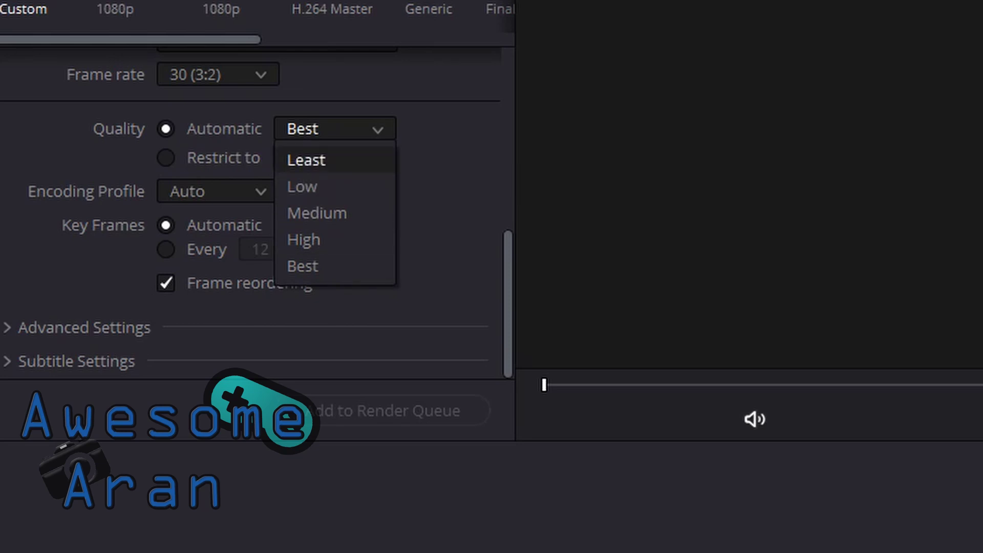
pyautogui.click(335, 128)
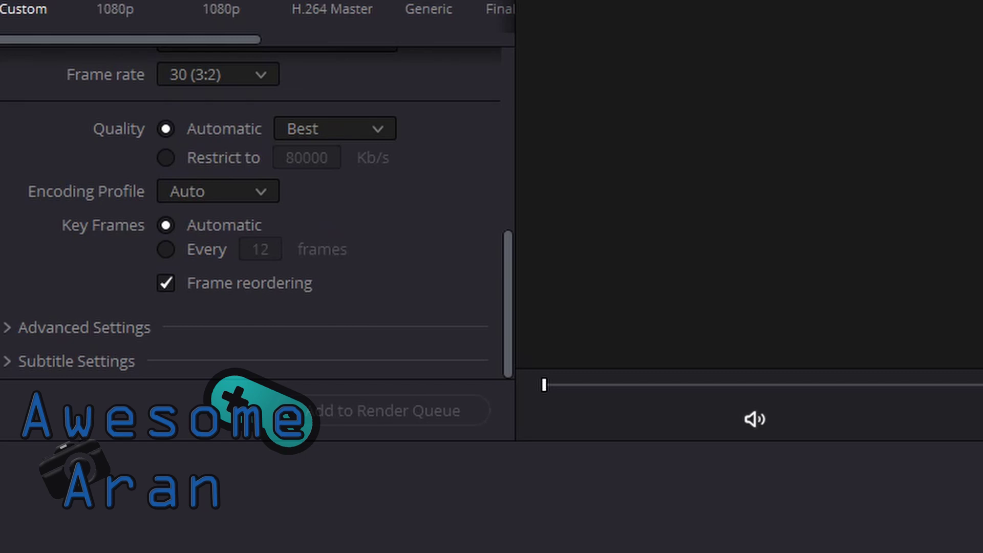
pyautogui.click(335, 128)
pyautogui.click(306, 160)
pyautogui.click(335, 129)
pyautogui.click(302, 265)
# Look at the encoding profile options while keeping Auto, and expand Advanced Settings to look through them
pyautogui.click(217, 190)
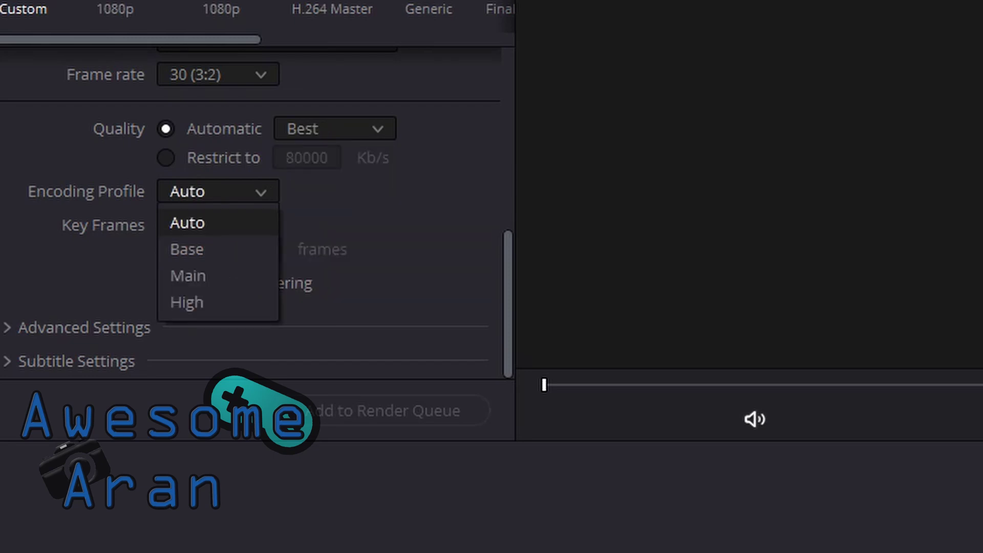
pyautogui.click(218, 223)
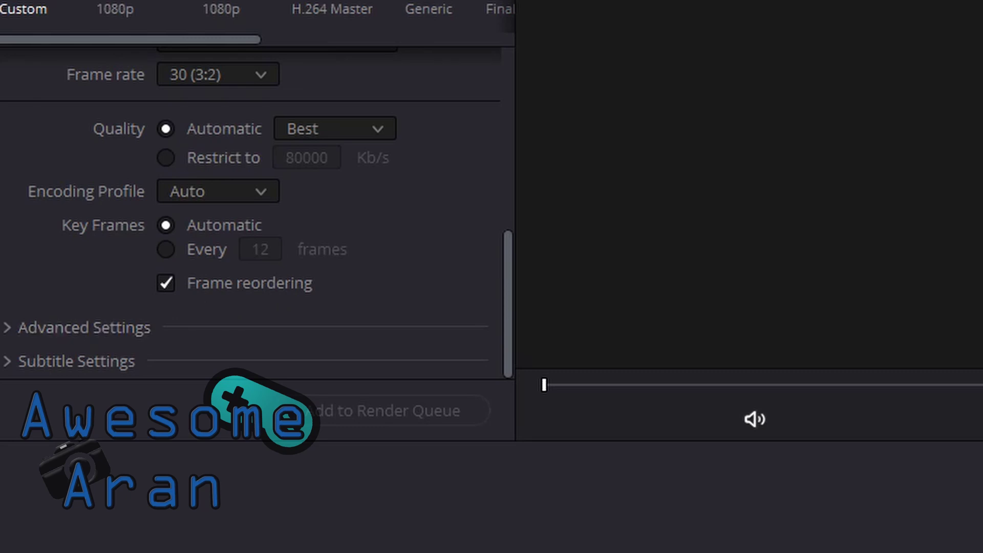
pyautogui.click(85, 328)
pyautogui.scroll(-5, 251, 213)
pyautogui.scroll(5, 250, 213)
pyautogui.scroll(1, 251, 213)
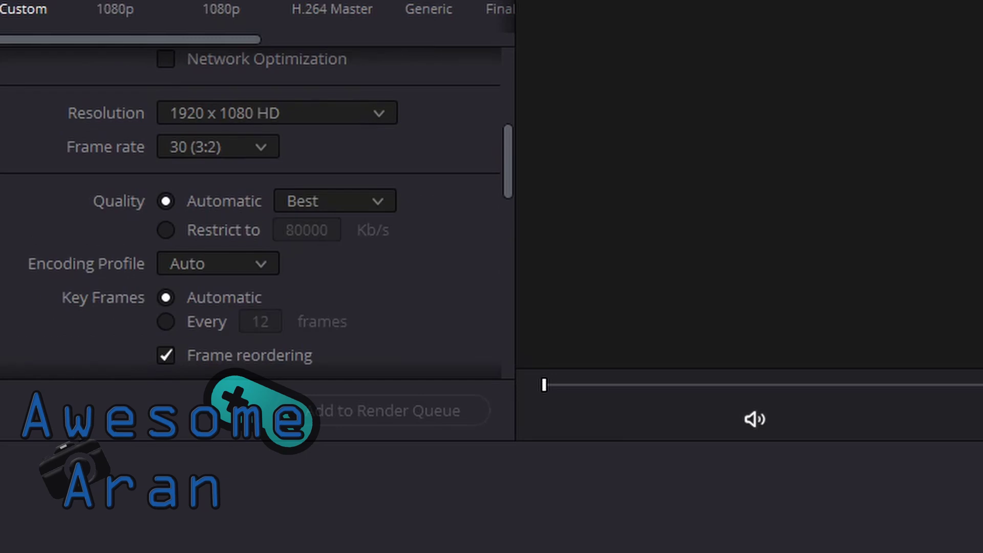
# Collapse the Advanced Settings section of the video export settings
pyautogui.scroll(-2, 251, 213)
pyautogui.click(84, 255)
pyautogui.scroll(6, 250, 213)
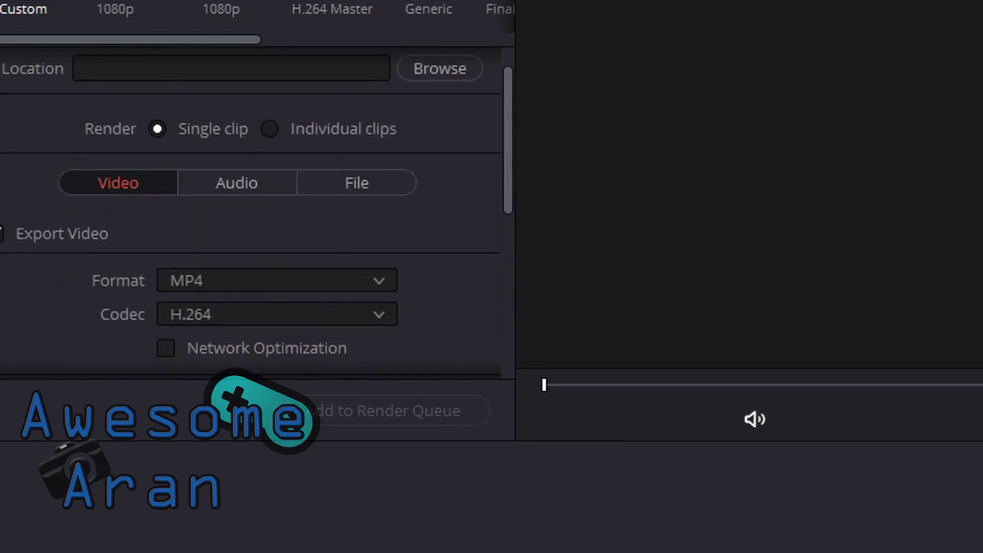
# Look through the audio export settings, including the codec options, while keeping AAC
pyautogui.click(237, 182)
pyautogui.scroll(-3, 237, 213)
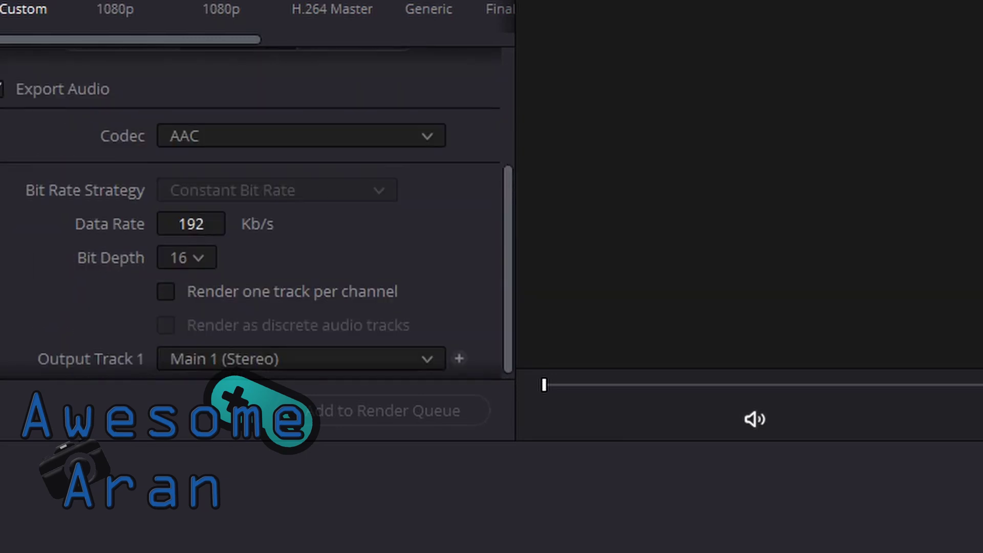
pyautogui.click(301, 135)
pyautogui.click(301, 136)
pyautogui.scroll(1, 301, 213)
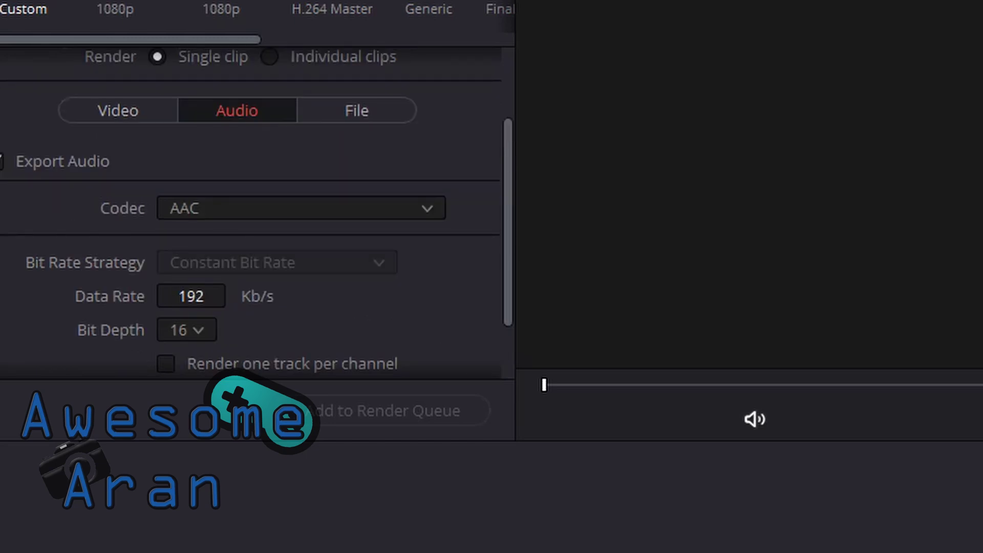
pyautogui.scroll(-2, 251, 215)
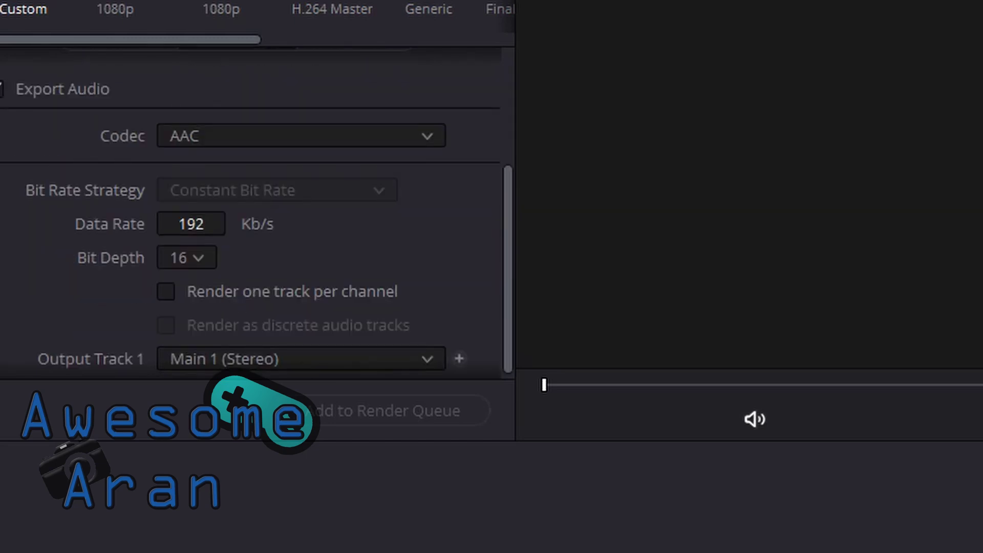
pyautogui.scroll(-1, 250, 214)
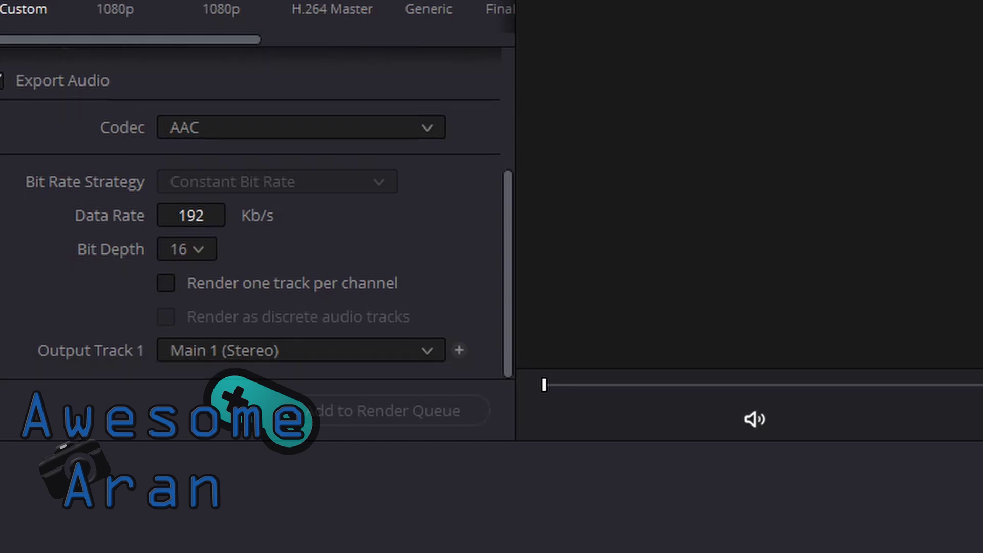
# Look through the file export settings, from the filename and subfolder options to the render speed and disk space details
pyautogui.scroll(5, 251, 214)
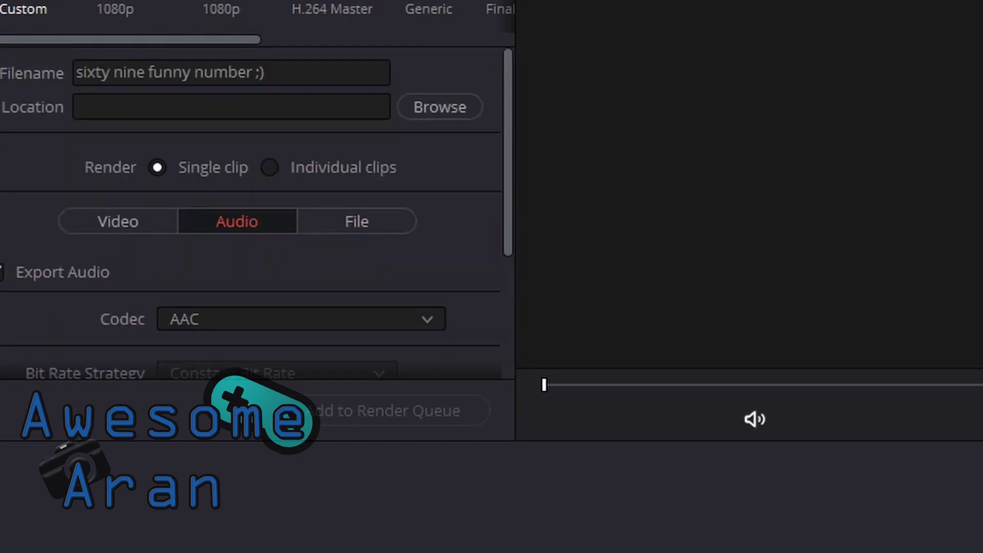
pyautogui.click(357, 221)
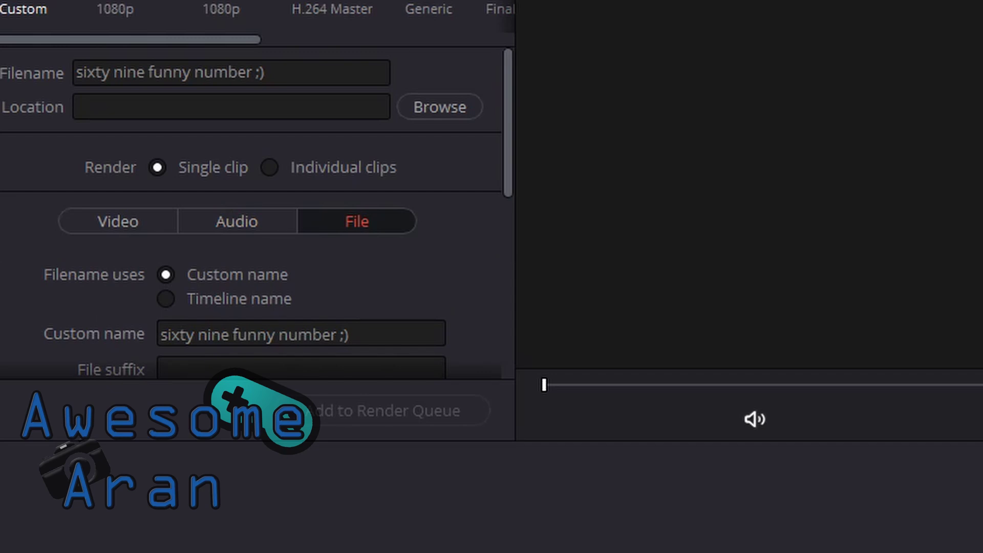
pyautogui.scroll(-6, 251, 215)
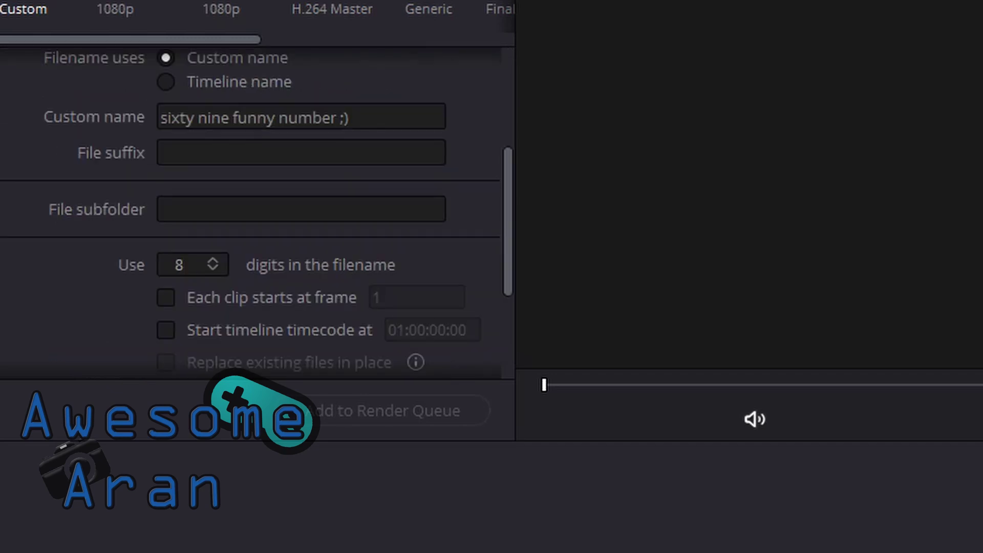
pyautogui.click(301, 209)
pyautogui.scroll(-5, 301, 208)
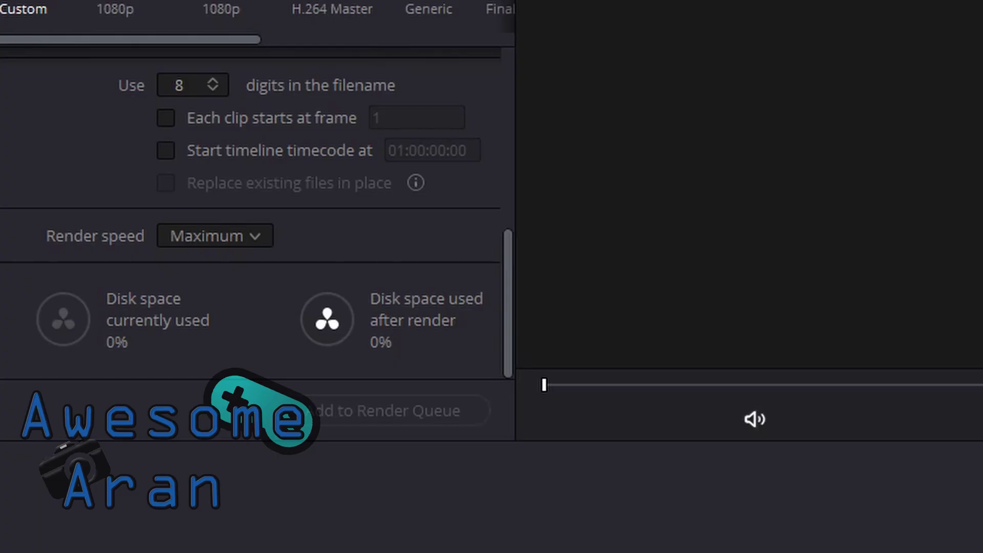
pyautogui.scroll(4, 250, 215)
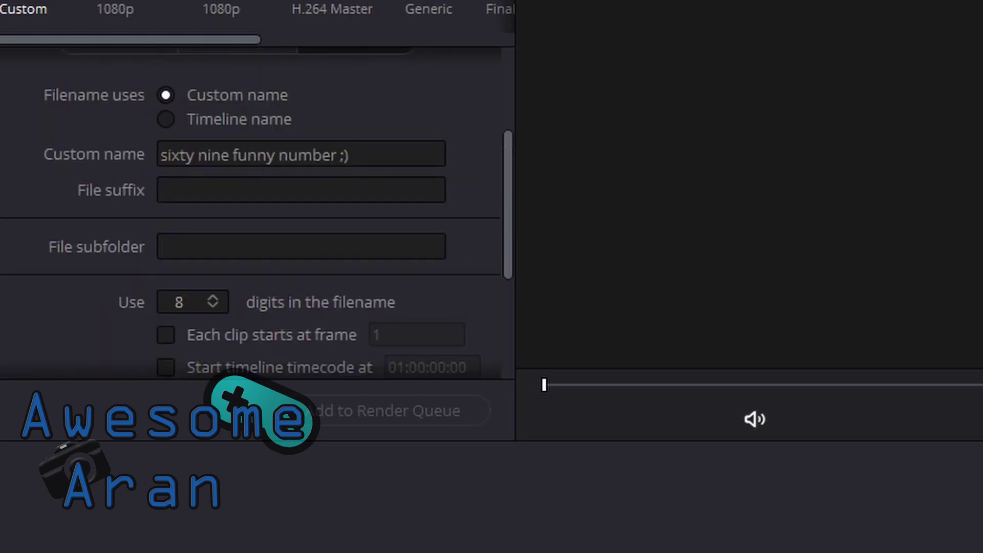